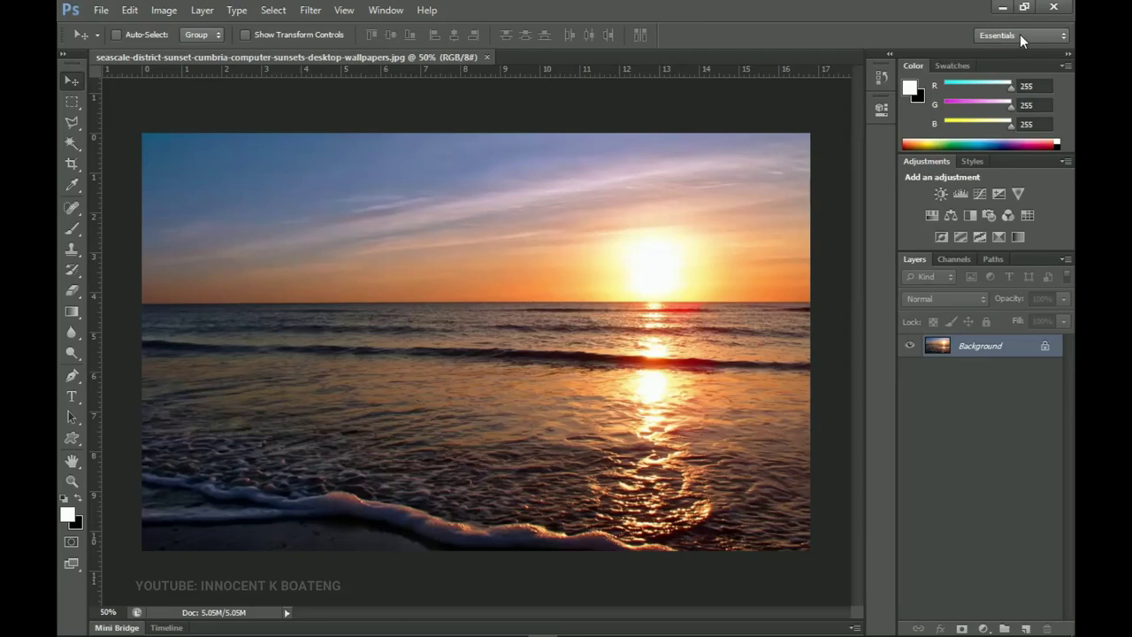
# - Switch to the New in CS6 workspace, then to the Photography workspace
pyautogui.click(1019, 34)
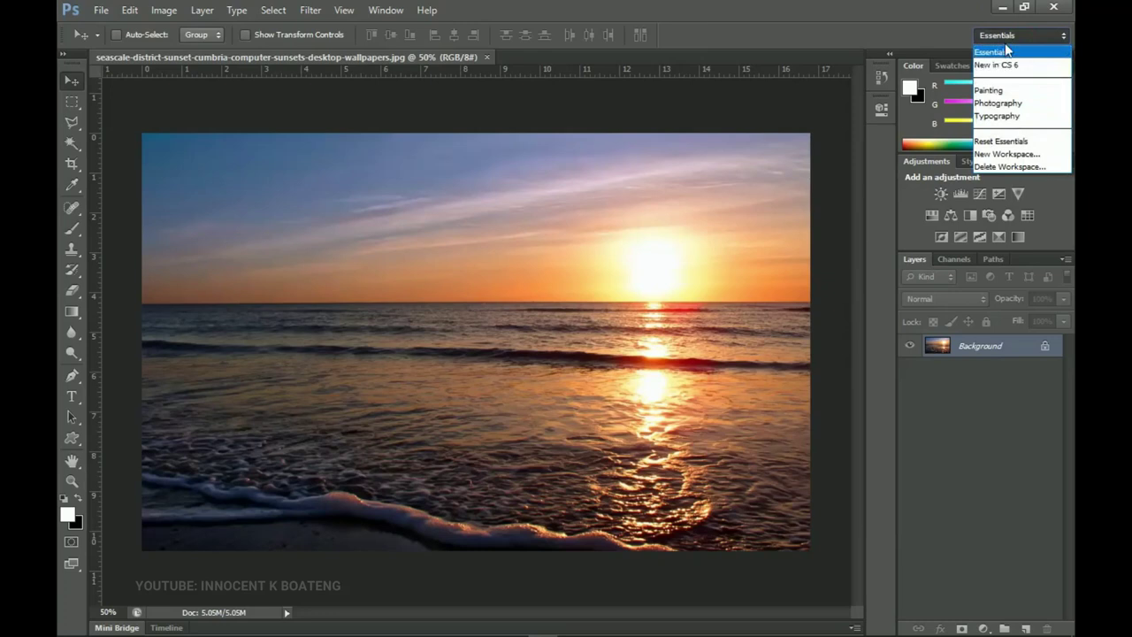
pyautogui.click(996, 68)
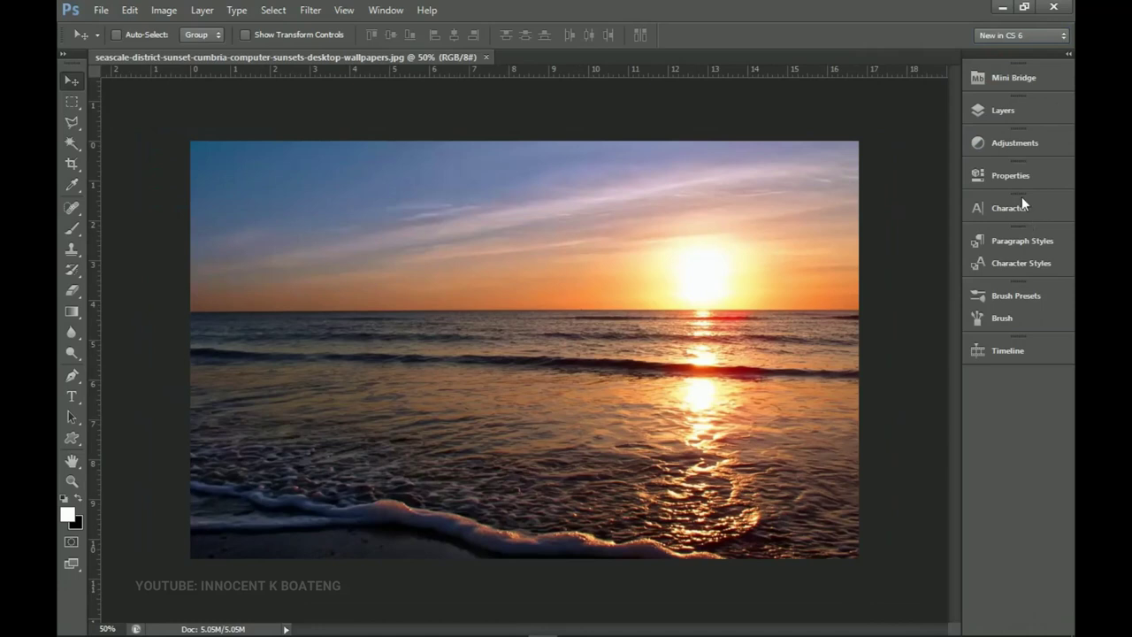
pyautogui.click(1025, 35)
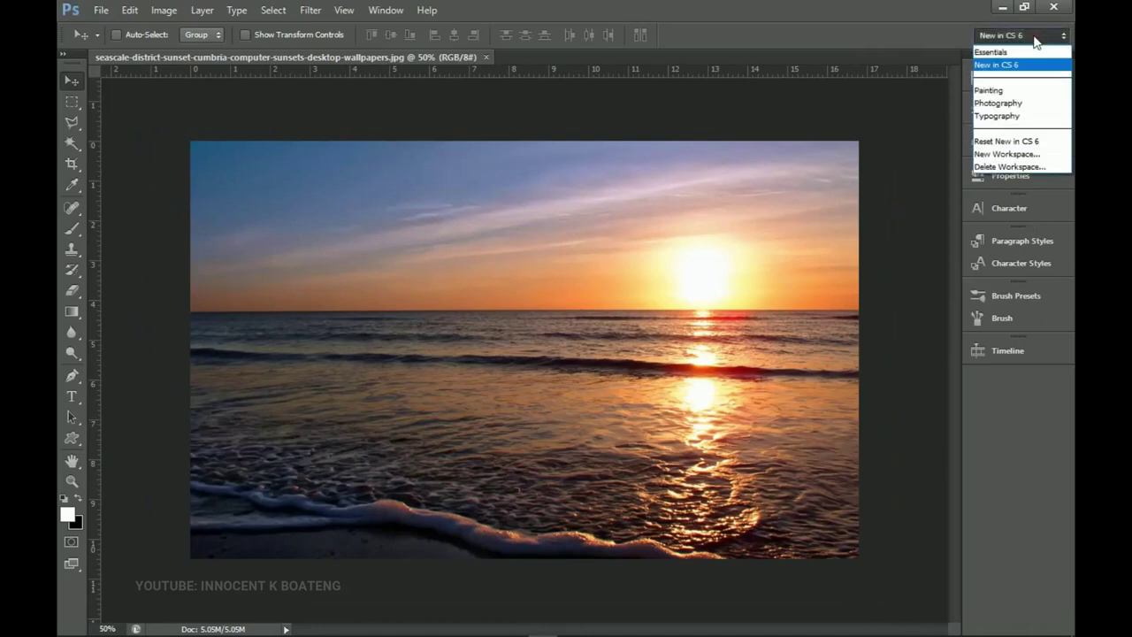
pyautogui.click(1008, 103)
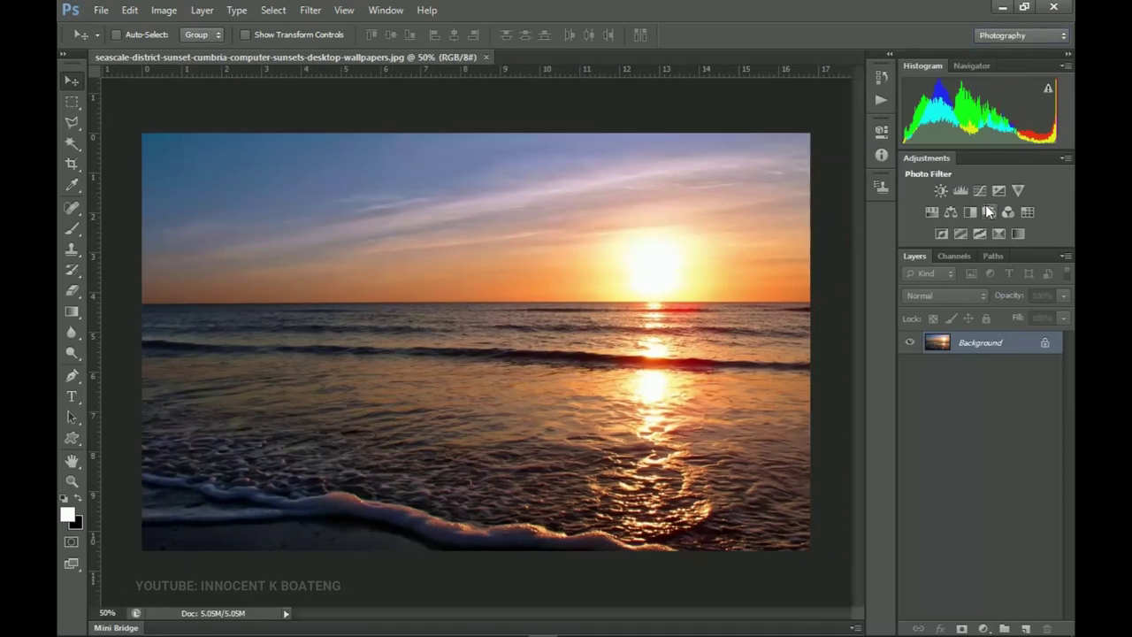
# - Try the Typography workspace, then return to Essentials
pyautogui.click(1017, 38)
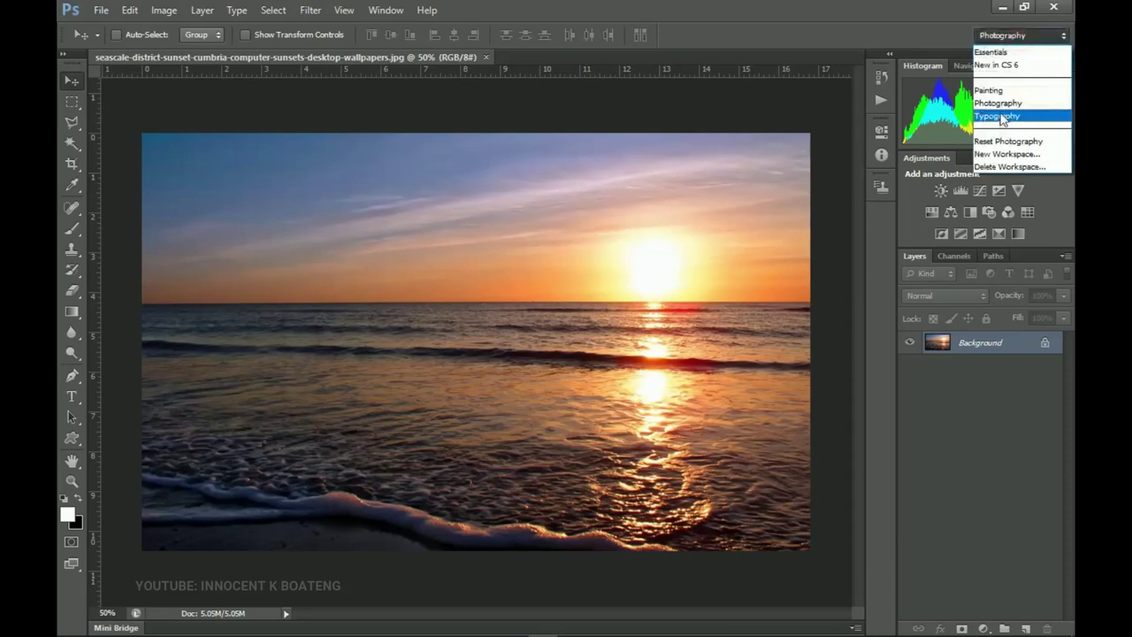
pyautogui.click(999, 116)
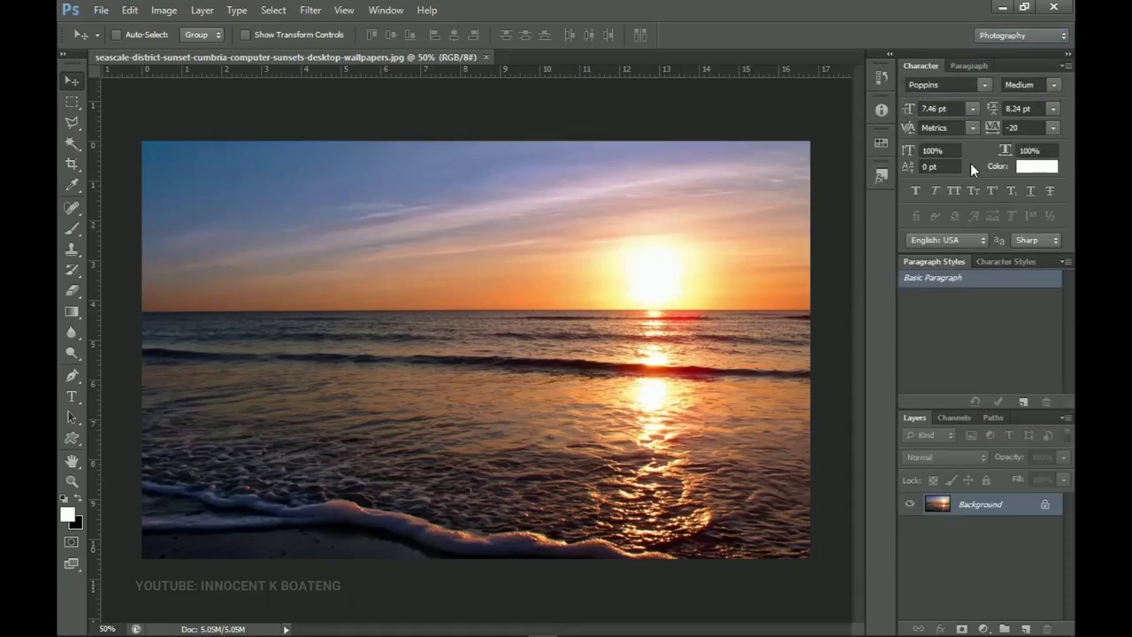
pyautogui.click(1023, 41)
pyautogui.click(999, 49)
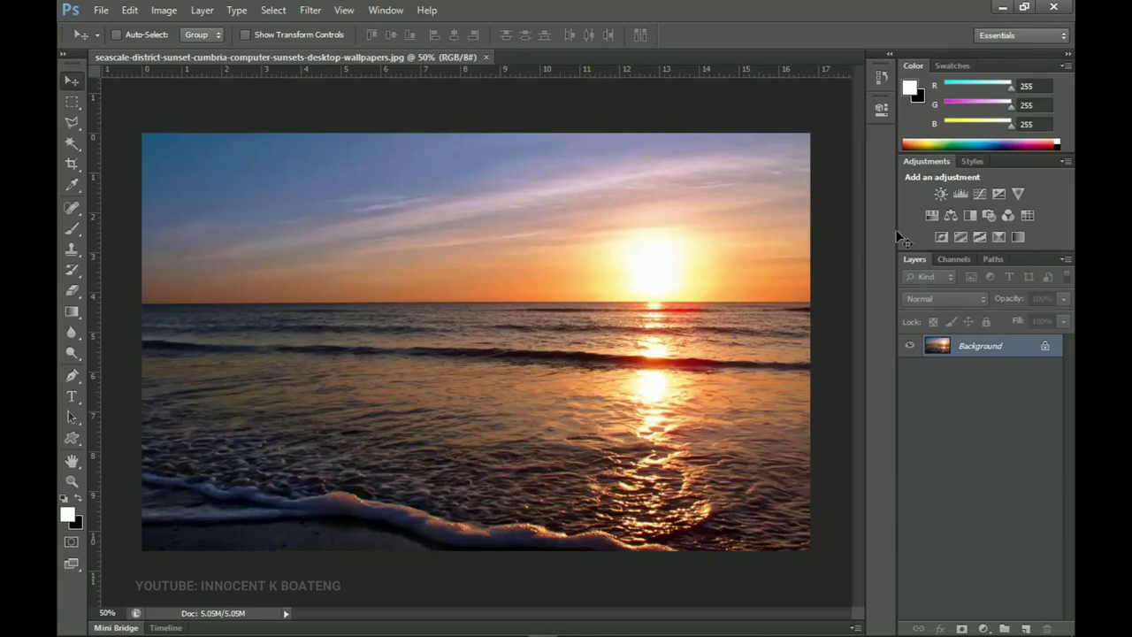
# - Switch to Photography again, then to Typography with its Character and Paragraph Styles panels
pyautogui.click(1026, 35)
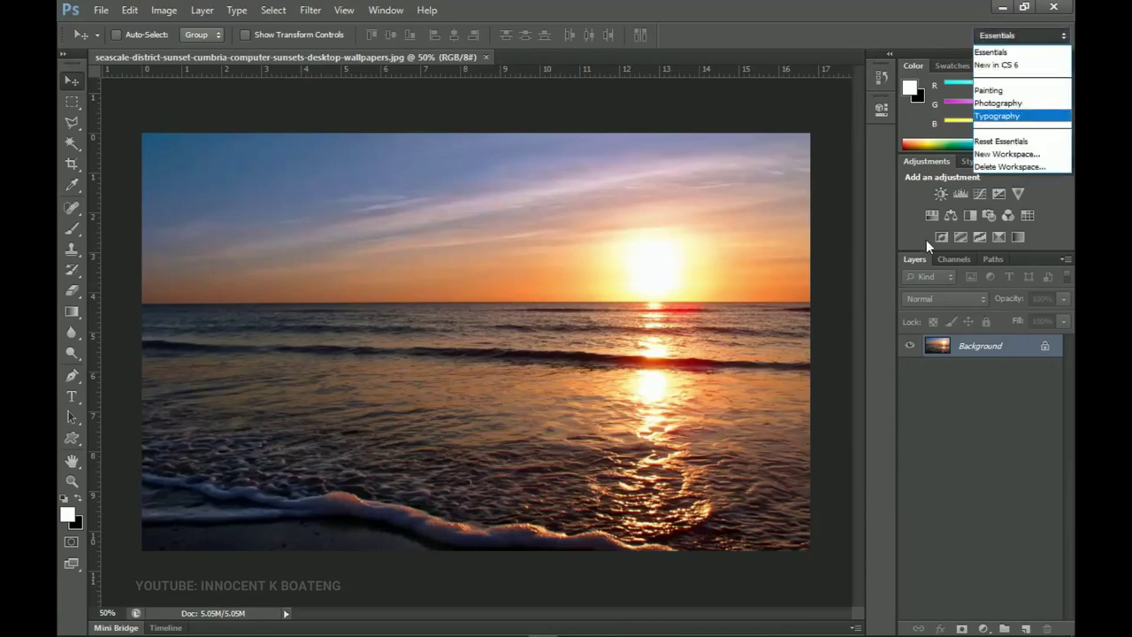
pyautogui.click(998, 105)
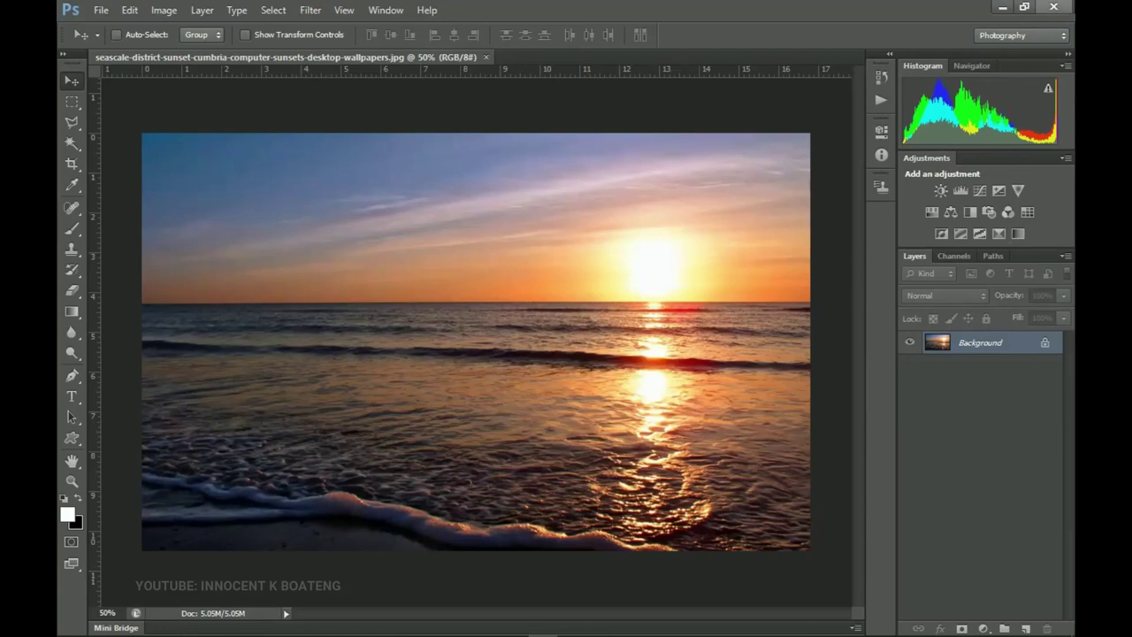
pyautogui.click(1050, 37)
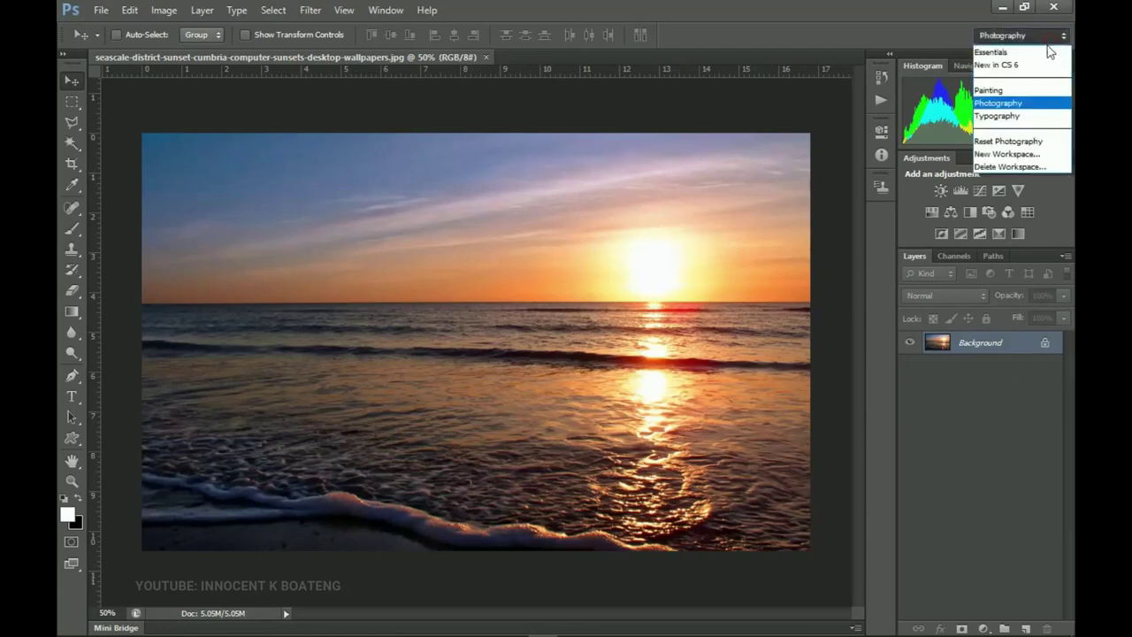
pyautogui.click(1013, 115)
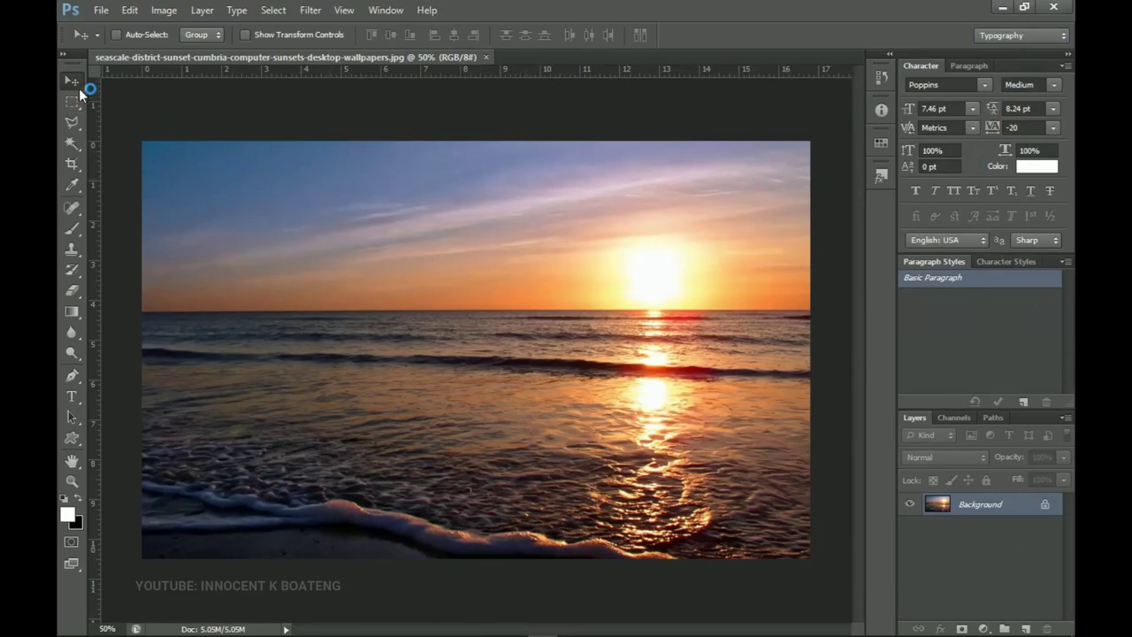
# - Undock and re-dock the Tools panel, then return to the Essentials workspace
pyautogui.moveTo(75, 71); pyautogui.dragTo(123, 98)
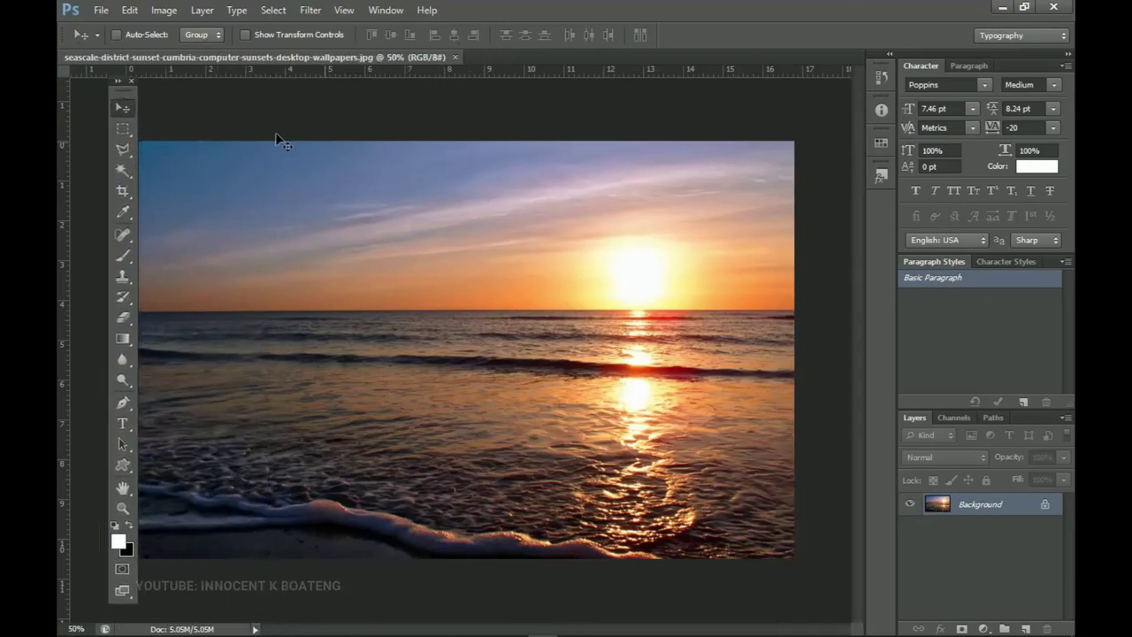
pyautogui.click(989, 35)
pyautogui.click(999, 46)
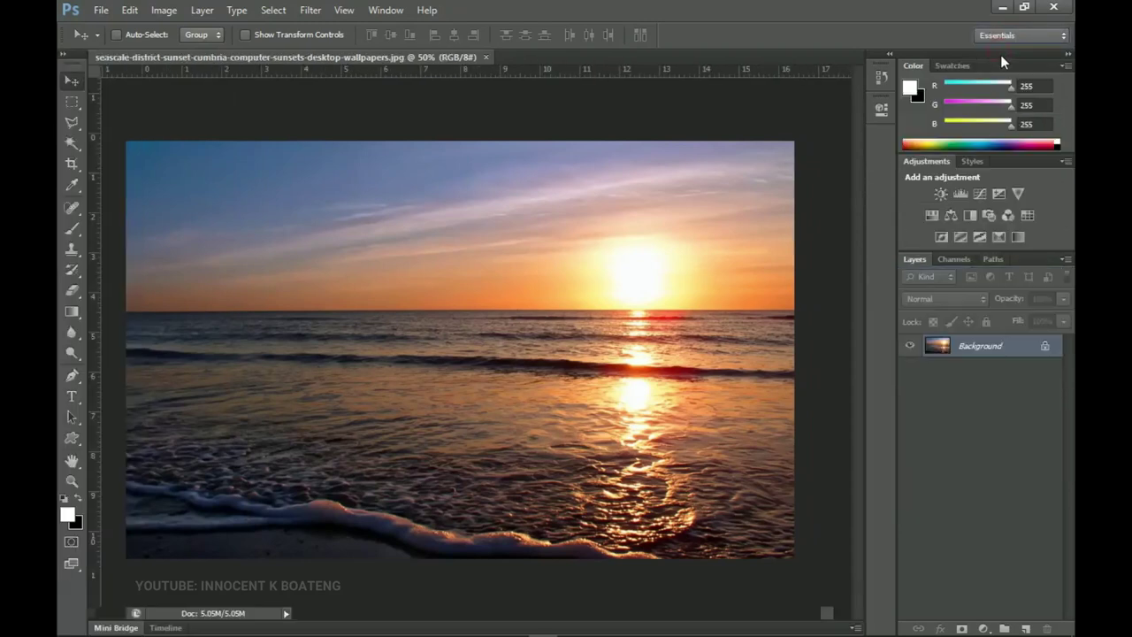
# - Float the Layers, Tools, Adjustments and Color panels over the canvas
pyautogui.moveTo(1023, 260); pyautogui.dragTo(791, 250)
pyautogui.moveTo(68, 58); pyautogui.dragTo(173, 116)
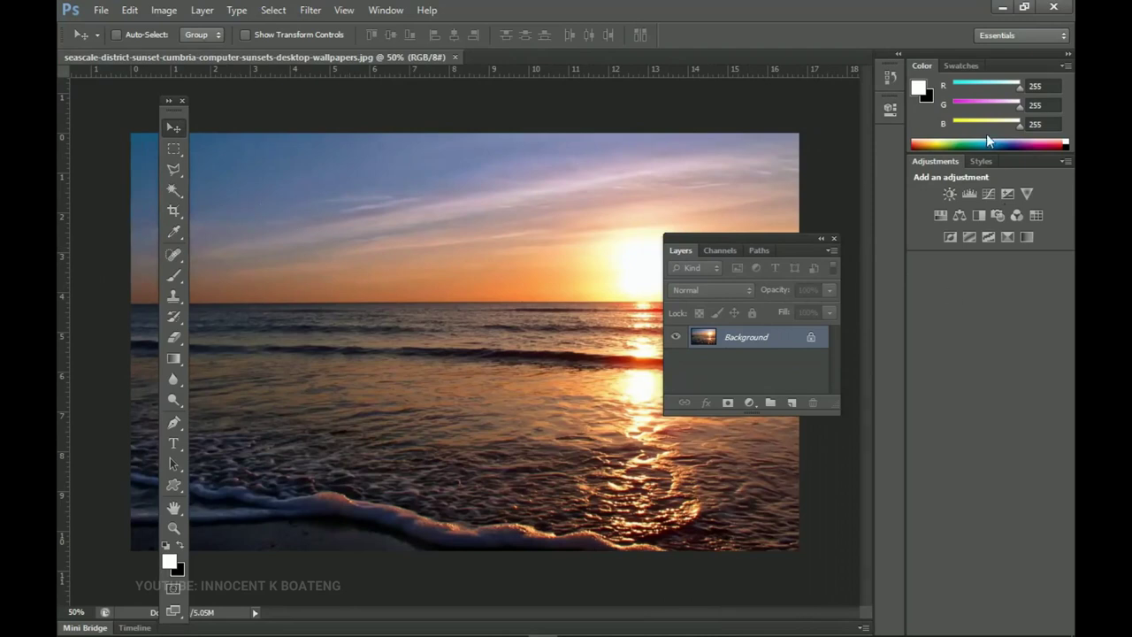
pyautogui.moveTo(1005, 161); pyautogui.dragTo(762, 127)
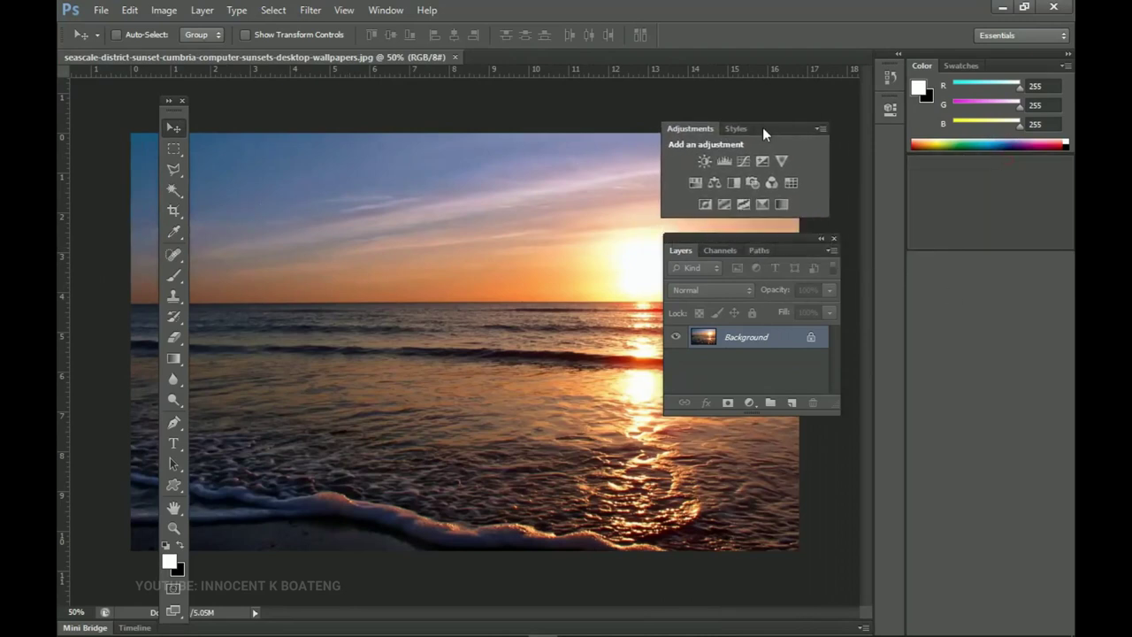
pyautogui.moveTo(1010, 63); pyautogui.dragTo(756, 442)
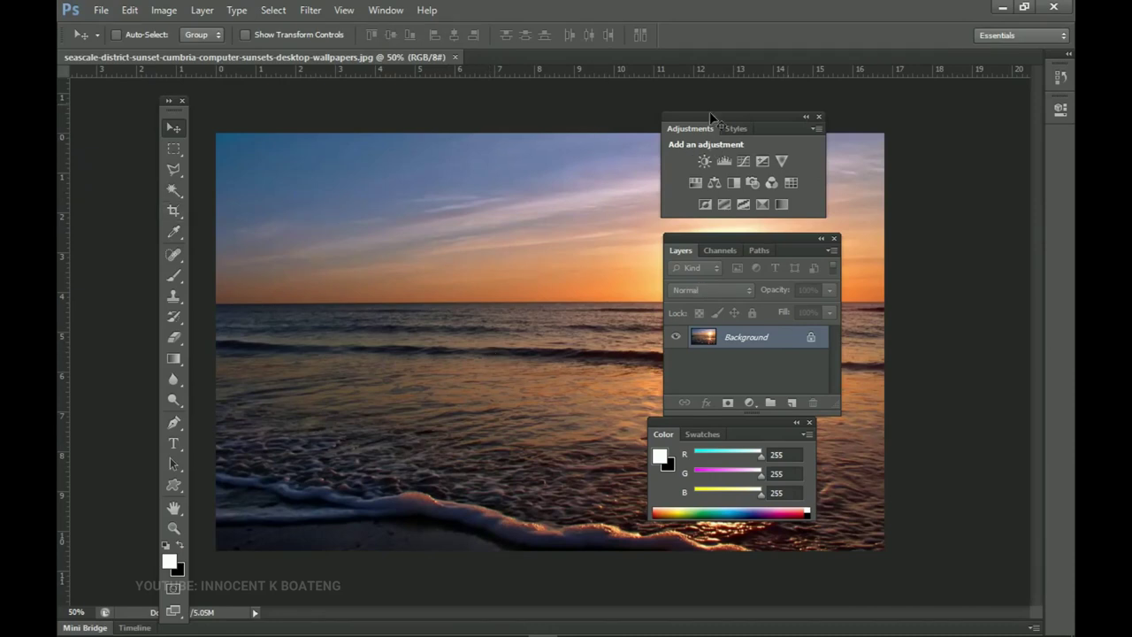
# - Choose Reset Essentials from the workspace switcher to restore the default panel layout
pyautogui.click(1007, 38)
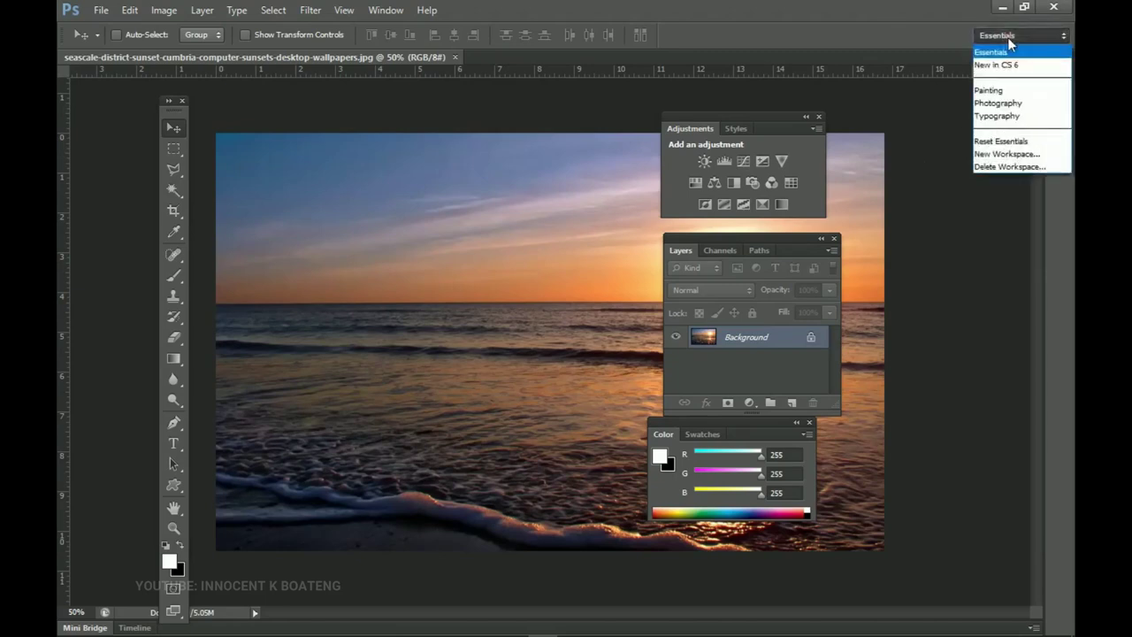
pyautogui.click(1001, 143)
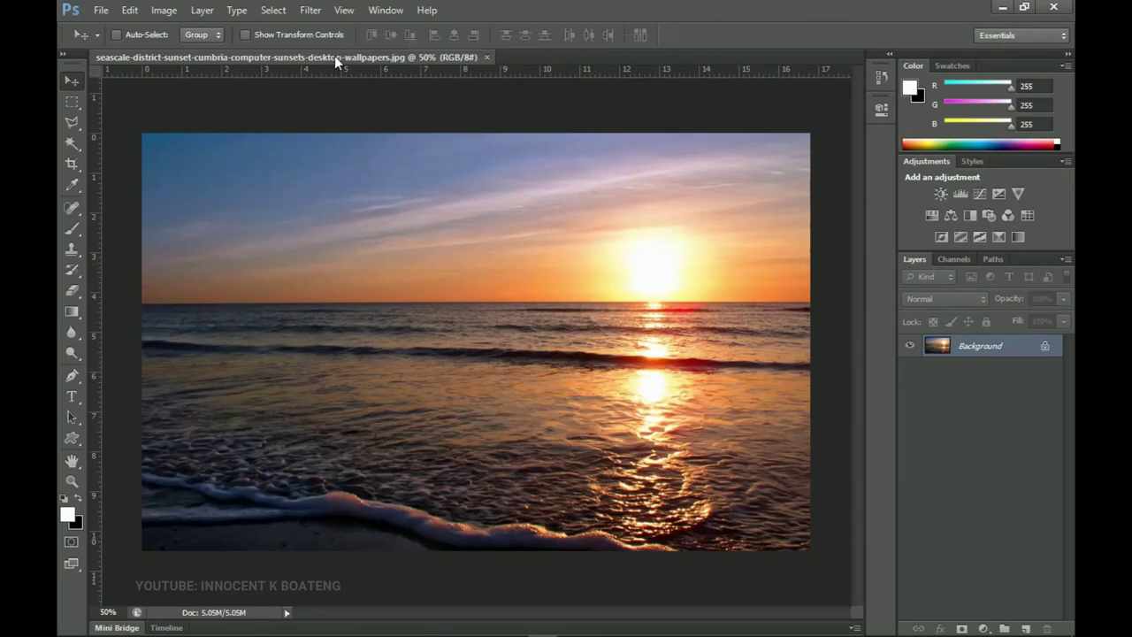
# - Create a new International Paper A3 document at 300 ppi with Ctrl+N
pyautogui.hotkey('ctrl', 'n')
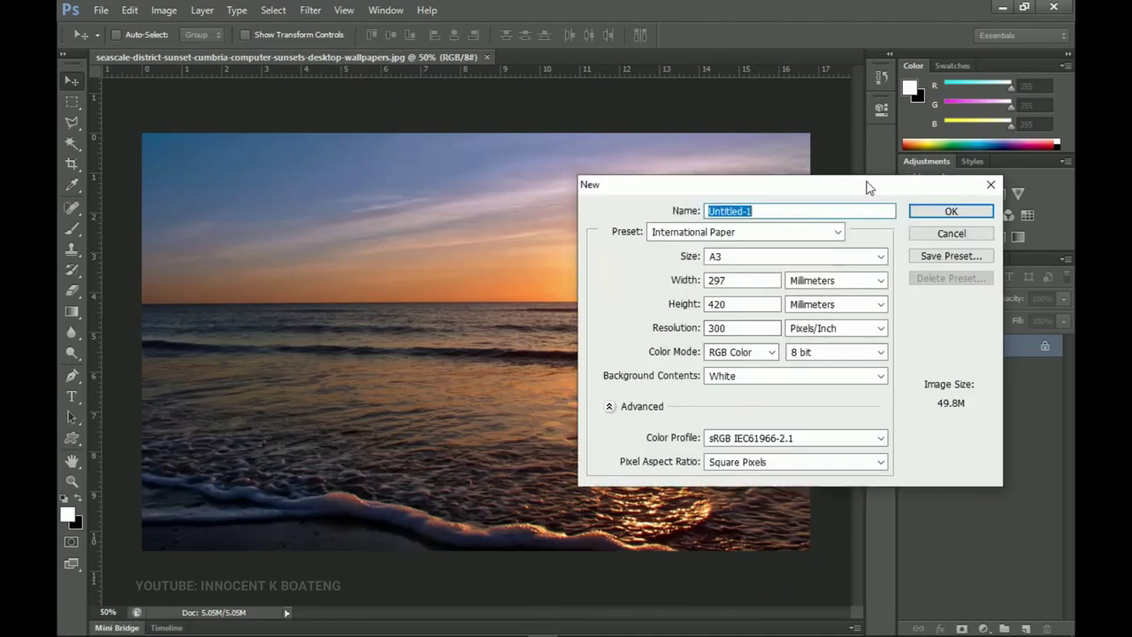
pyautogui.moveTo(868, 186); pyautogui.dragTo(707, 187)
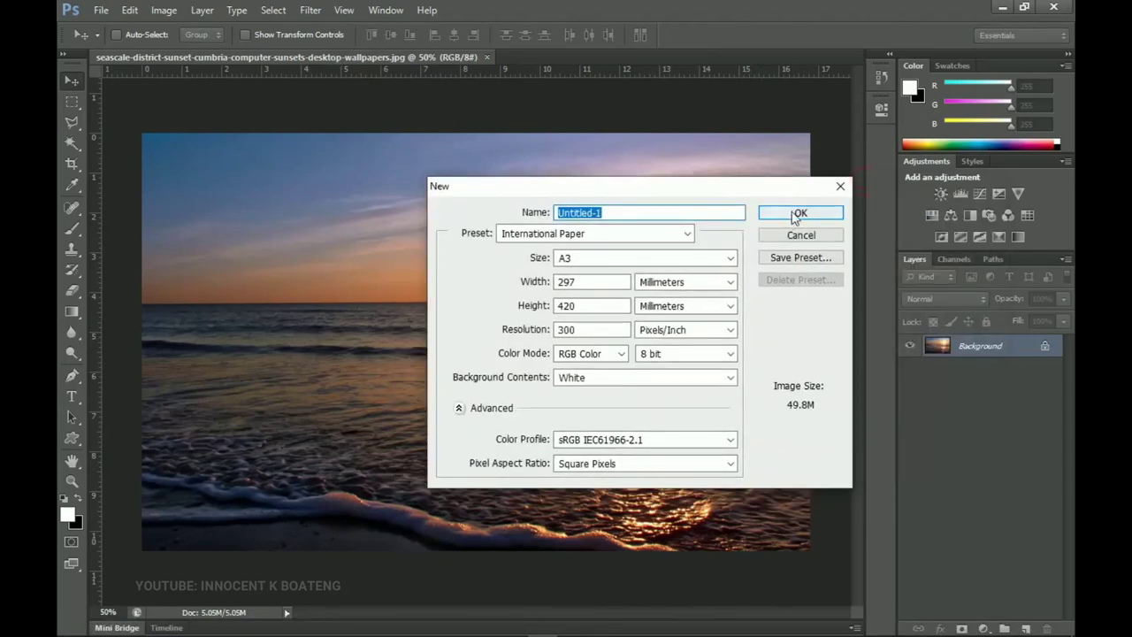
pyautogui.click(789, 210)
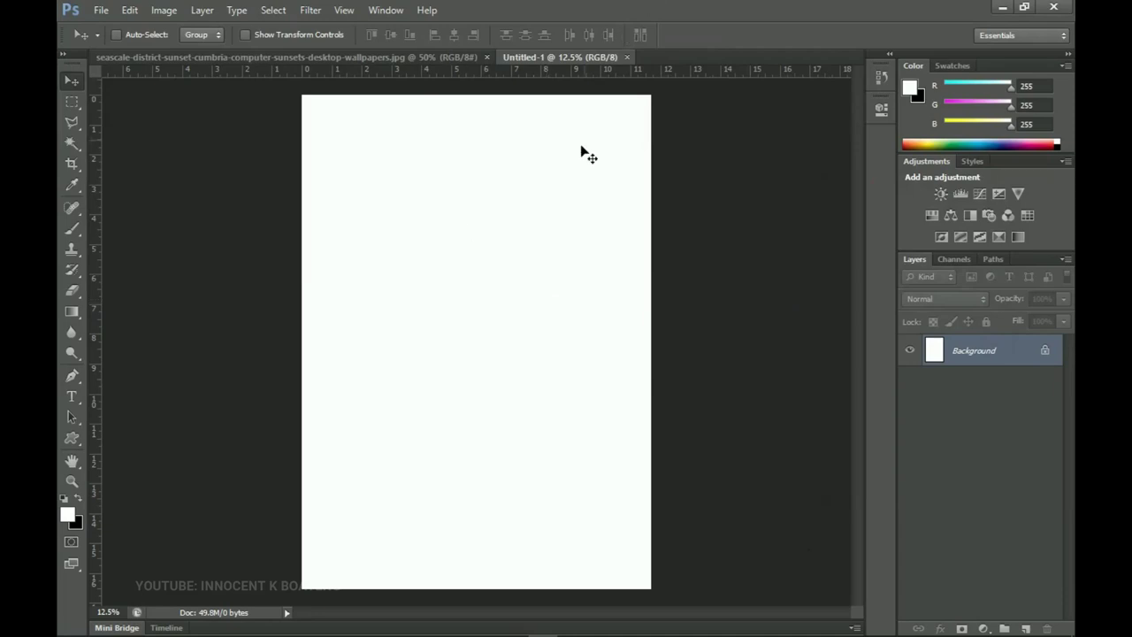
# - Pull Untitled-1 into a floating window over the sunset photo and maximize it
pyautogui.moveTo(546, 53); pyautogui.dragTo(243, 101)
pyautogui.moveTo(415, 104); pyautogui.dragTo(673, 127)
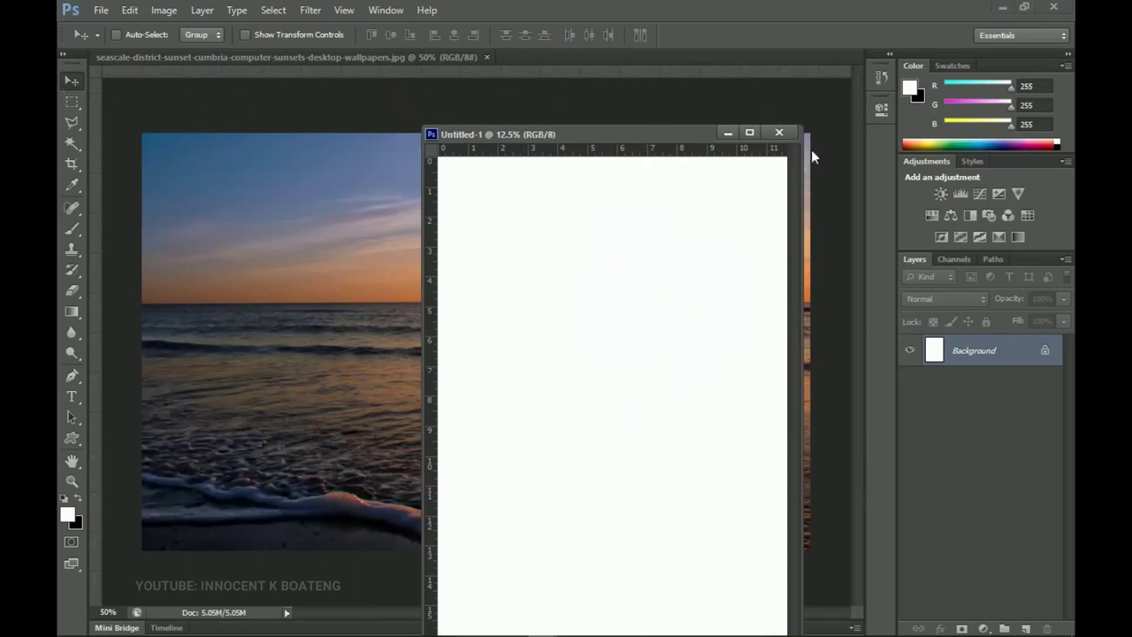
pyautogui.click(750, 133)
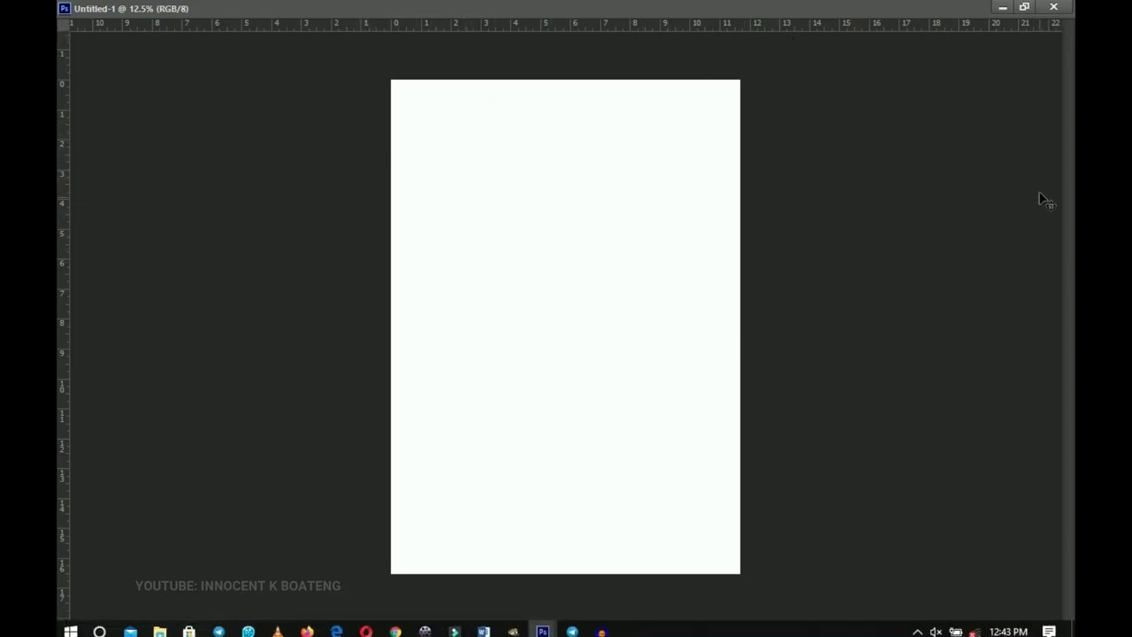
# - Restore Untitled-1 to a floating window and dock it as a tab beside the sunset photo
pyautogui.click(1023, 8)
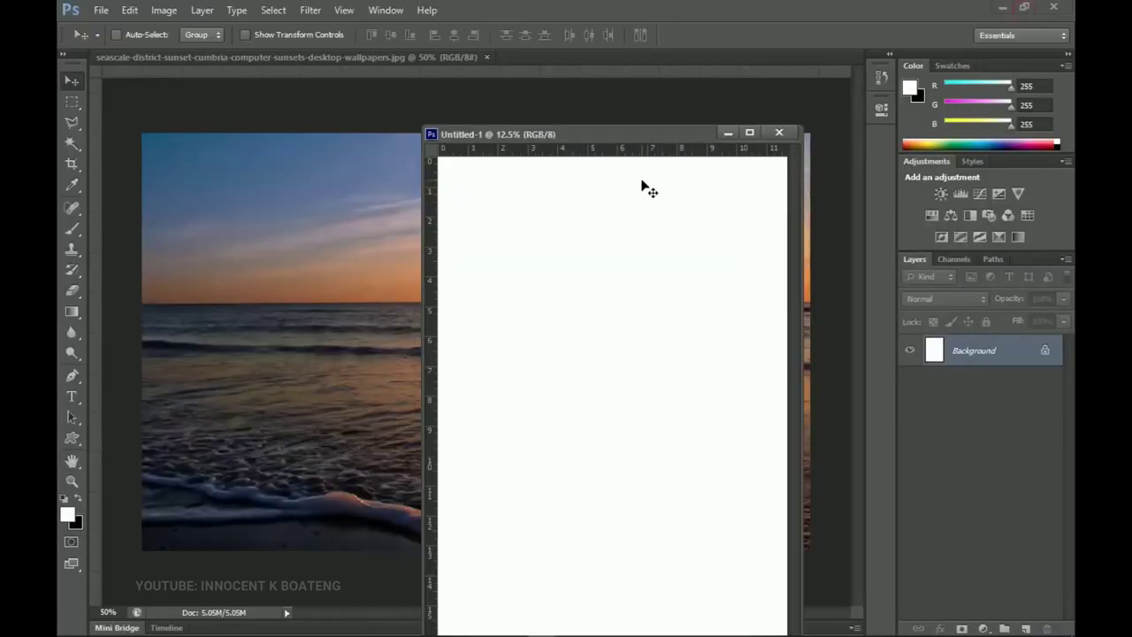
pyautogui.moveTo(633, 136); pyautogui.dragTo(628, 65)
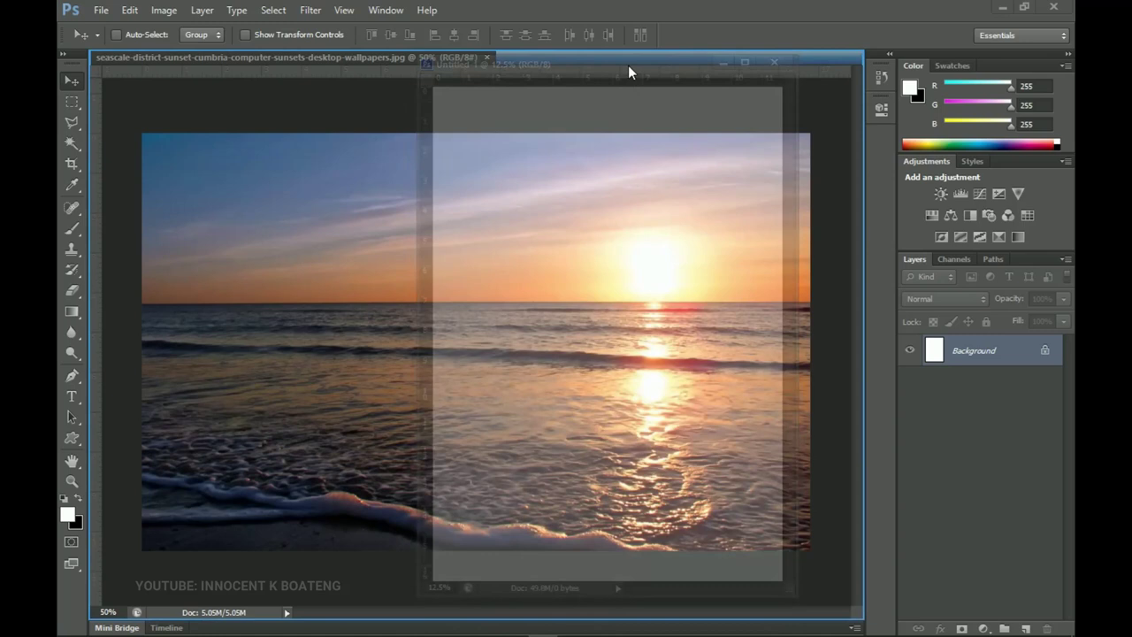
pyautogui.moveTo(628, 65); pyautogui.dragTo(628, 64)
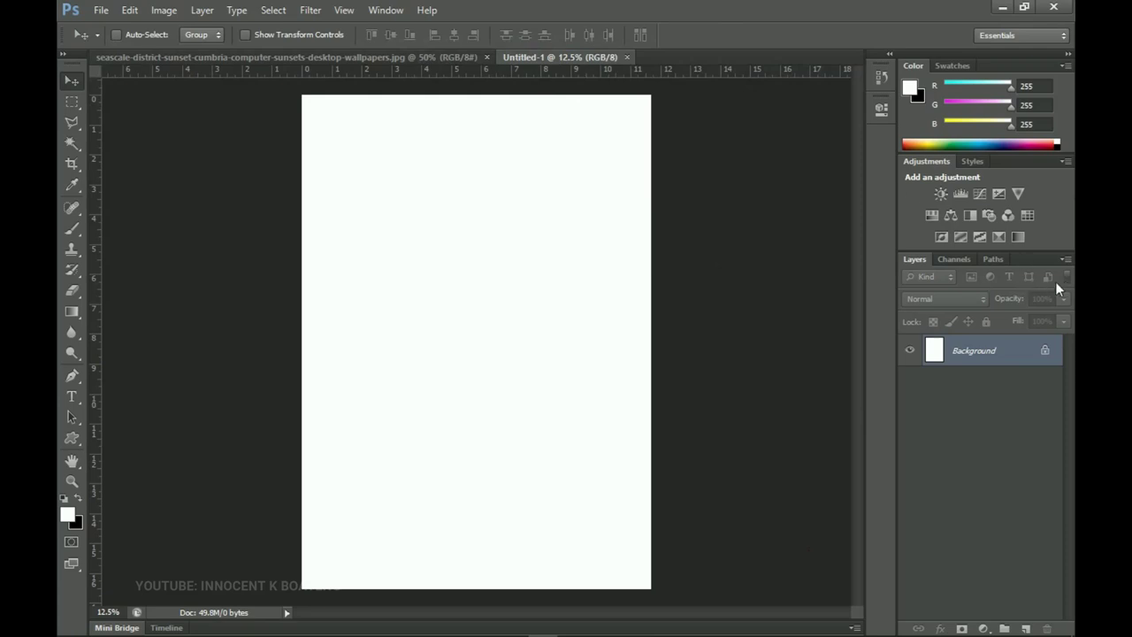
# - Pull the Layers panel out of the dock and re-dock it below Adjustments
pyautogui.moveTo(1036, 260); pyautogui.dragTo(794, 257)
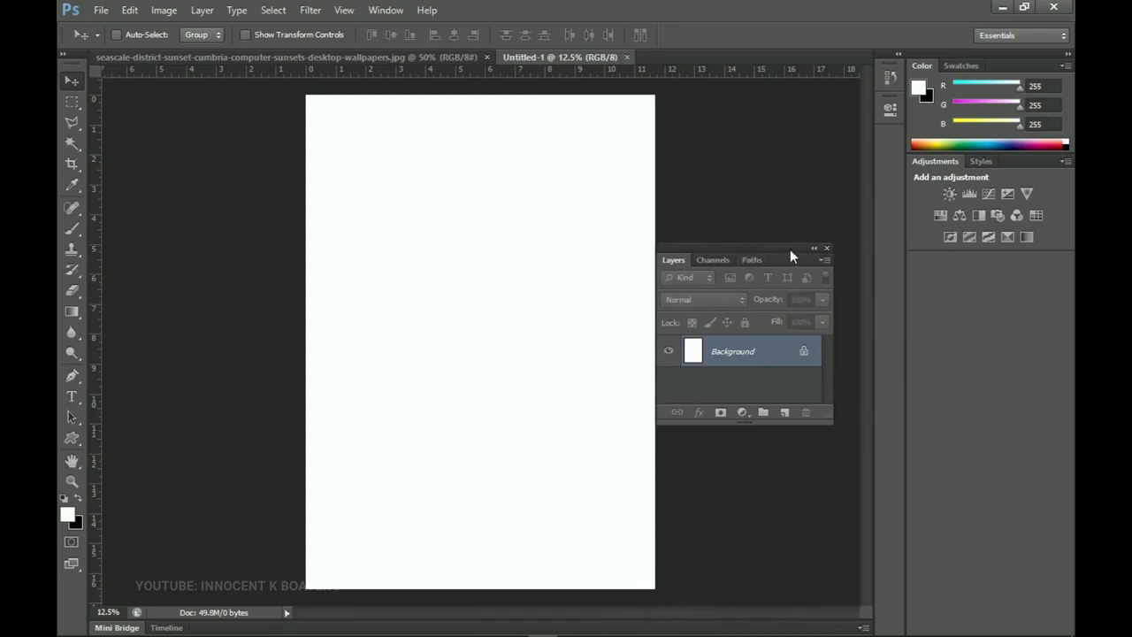
pyautogui.moveTo(789, 247); pyautogui.dragTo(1028, 262)
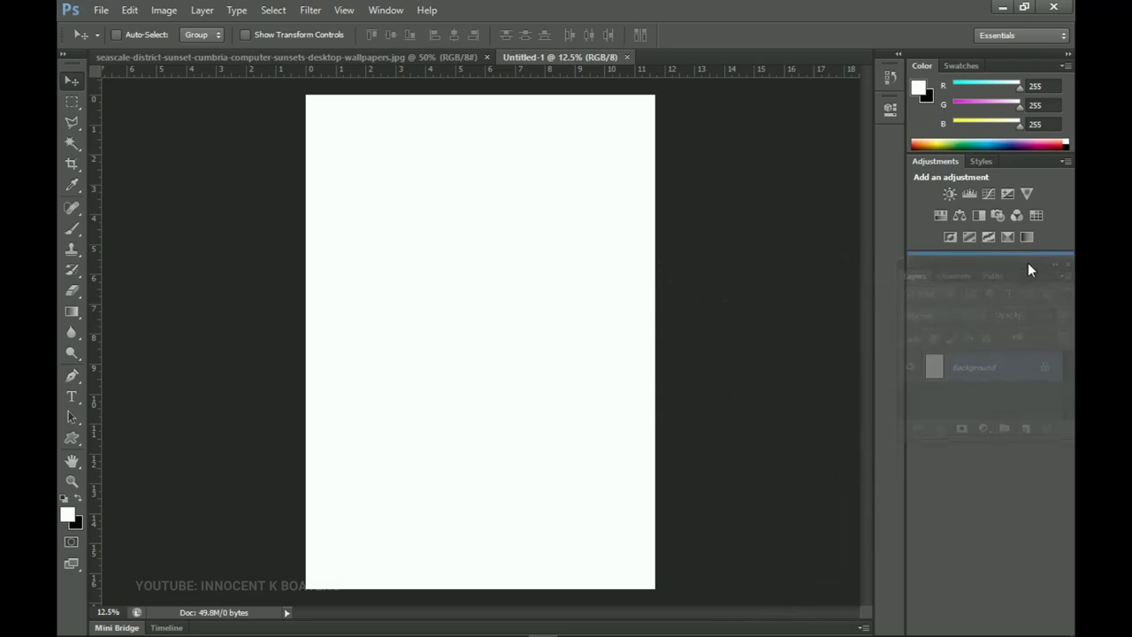
pyautogui.moveTo(1027, 262); pyautogui.dragTo(1028, 262)
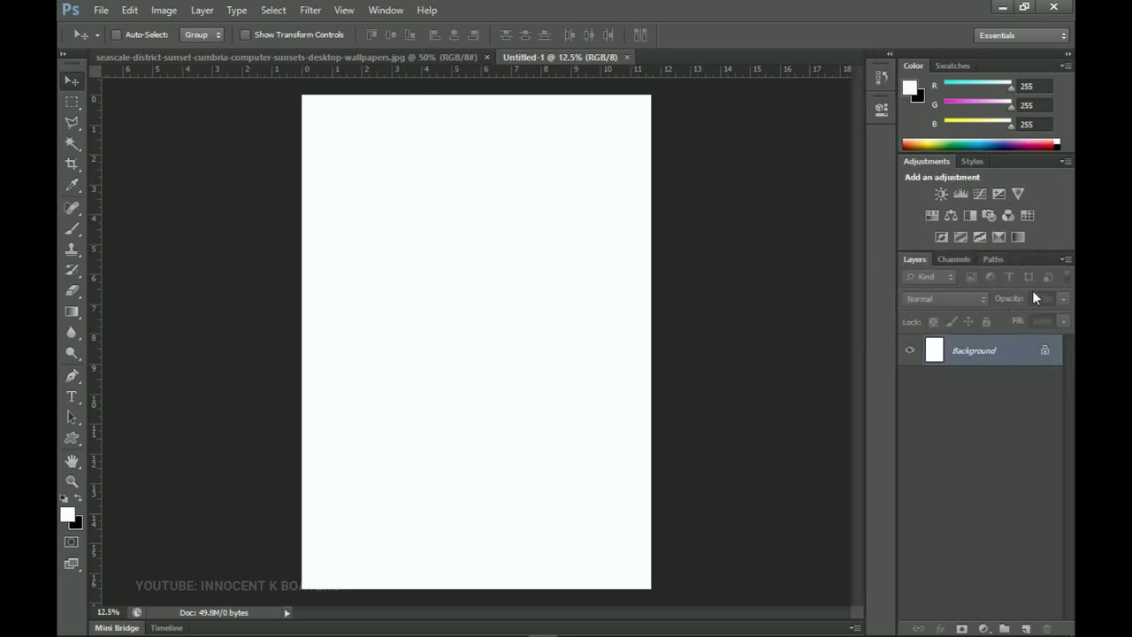
# - Float Layers, Adjustments and Color, then dock Layers as a full-height right column
pyautogui.moveTo(1031, 256); pyautogui.dragTo(761, 326)
pyautogui.moveTo(1046, 158); pyautogui.dragTo(799, 191)
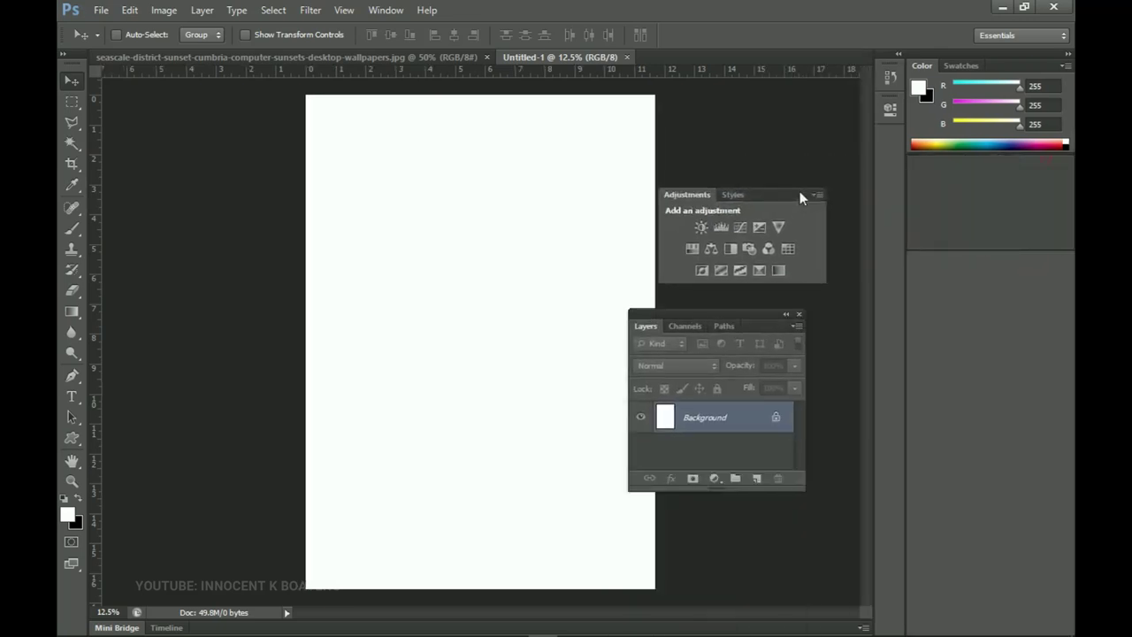
pyautogui.moveTo(1012, 75); pyautogui.dragTo(766, 107)
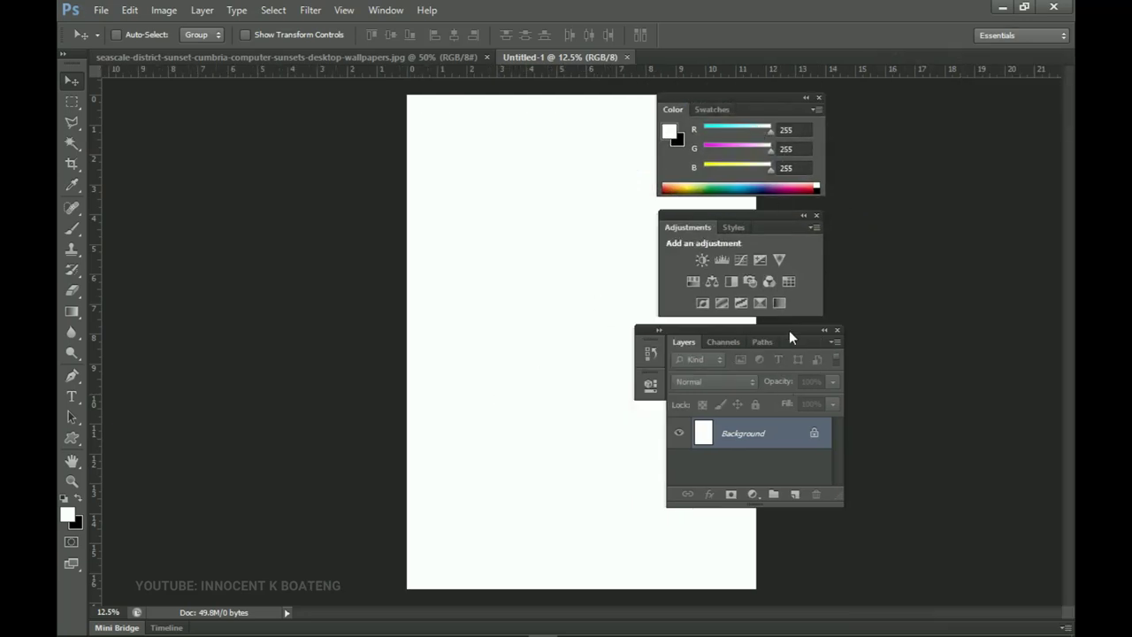
pyautogui.moveTo(788, 330); pyautogui.dragTo(1071, 237)
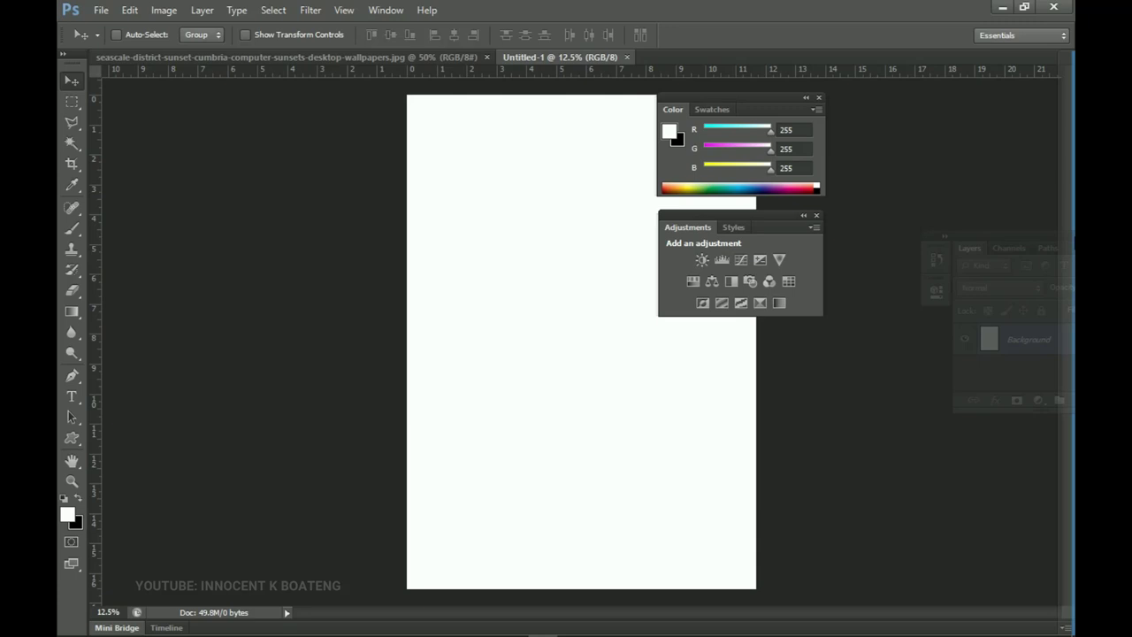
pyautogui.moveTo(1072, 237); pyautogui.dragTo(1072, 239)
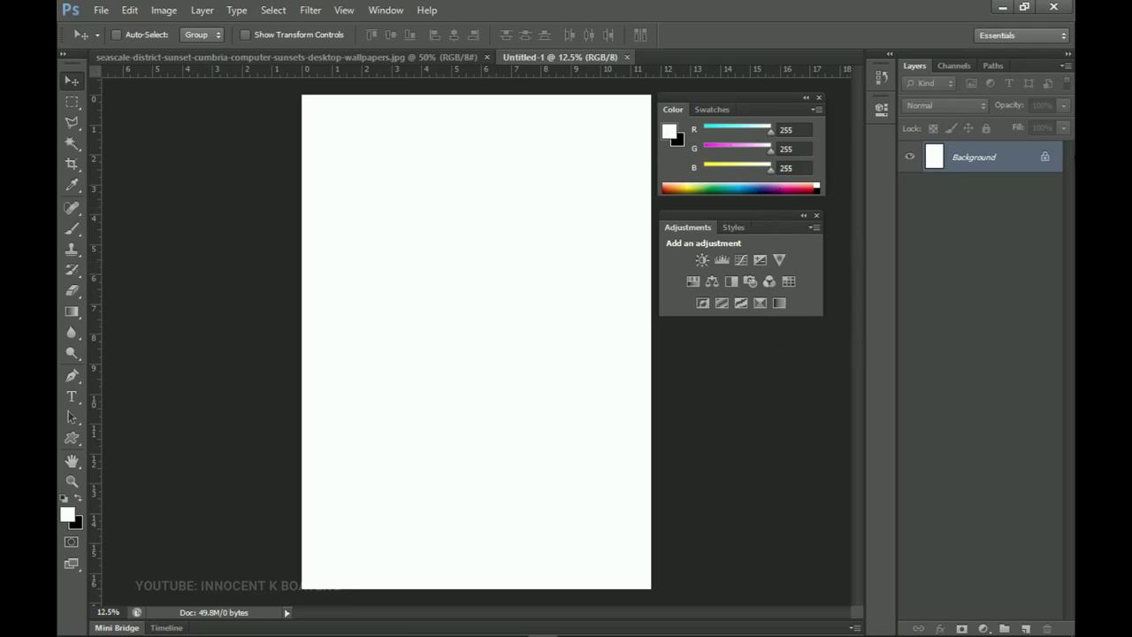
# - Dock Adjustments below Layers and Color below Adjustments in the right column
pyautogui.moveTo(775, 221); pyautogui.dragTo(755, 240)
pyautogui.moveTo(1017, 616)
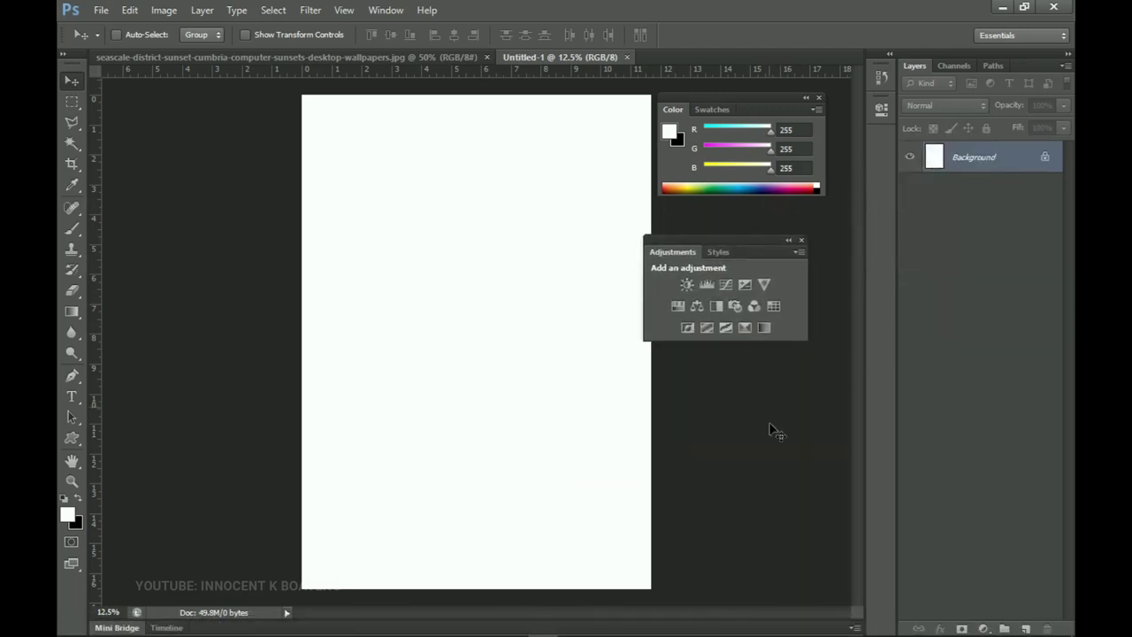
pyautogui.moveTo(730, 239); pyautogui.dragTo(973, 619)
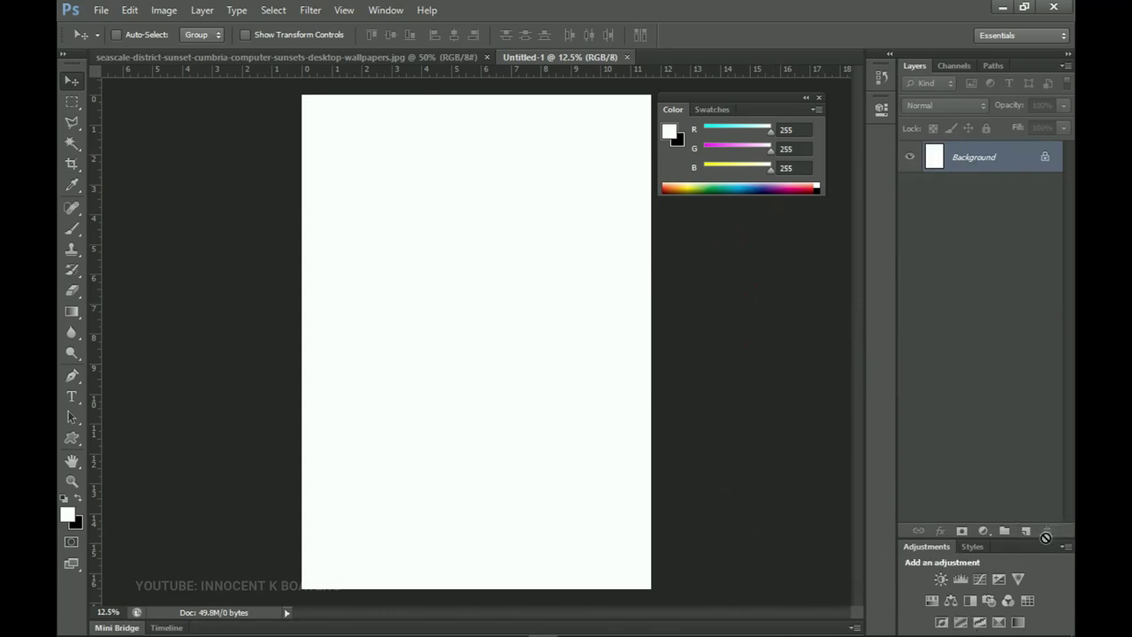
pyautogui.moveTo(748, 99); pyautogui.dragTo(982, 552)
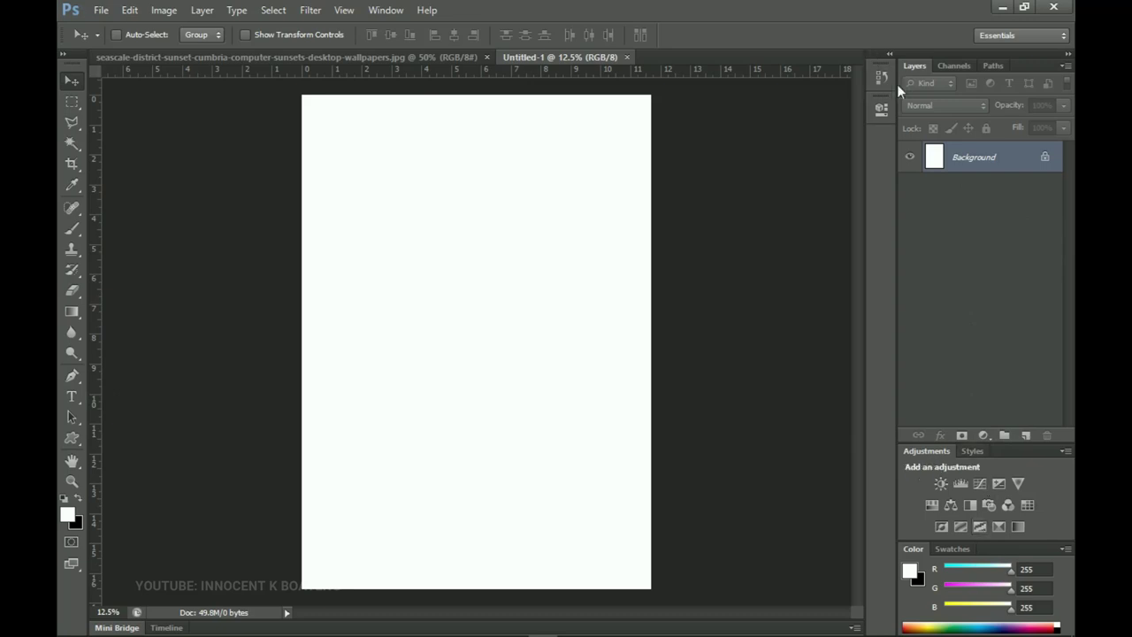
pyautogui.click(385, 10)
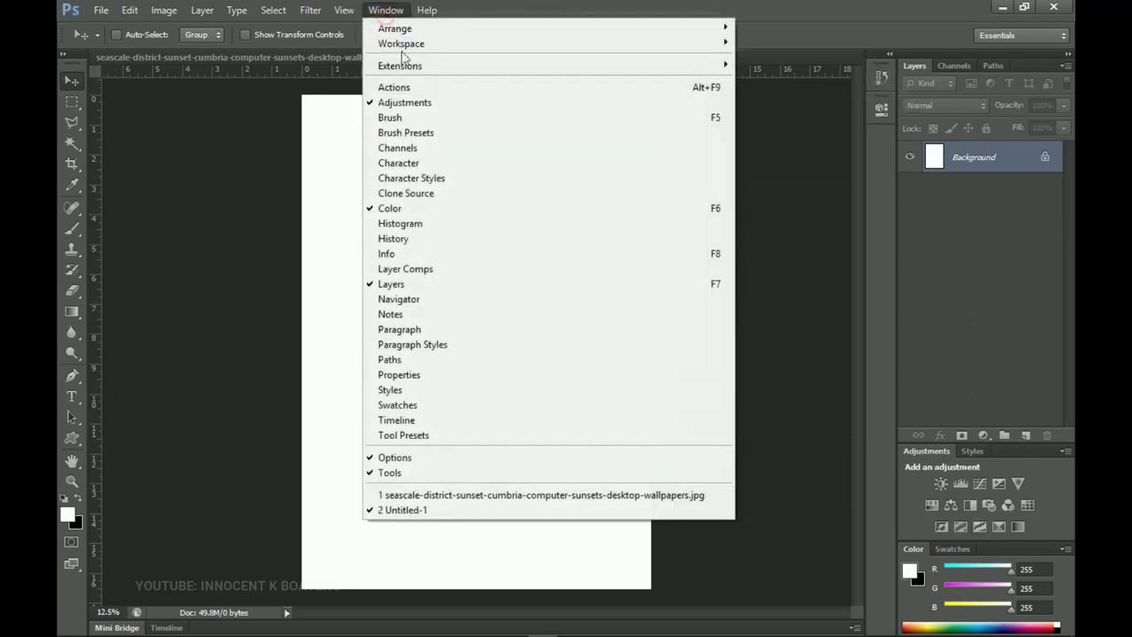
pyautogui.click(433, 362)
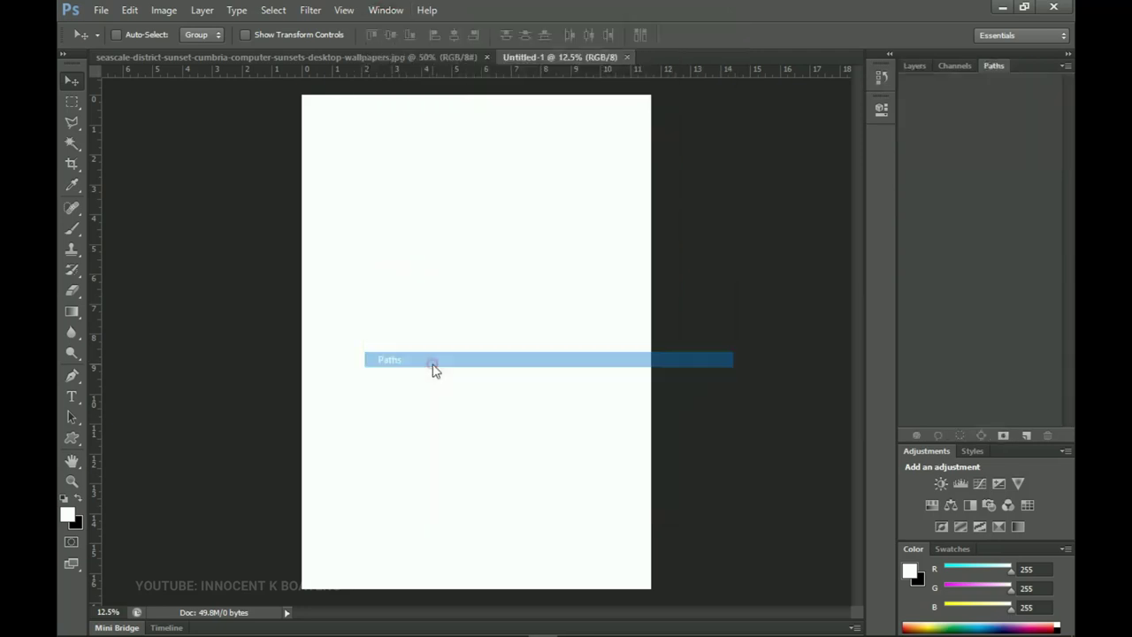
pyautogui.click(913, 66)
pyautogui.click(385, 10)
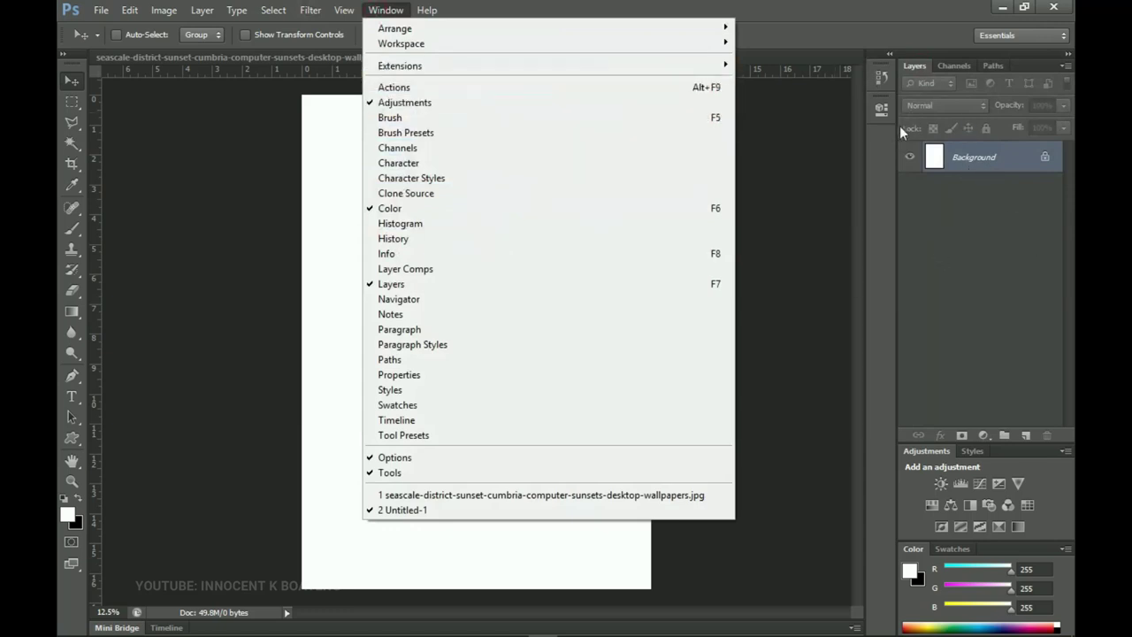
pyautogui.click(819, 205)
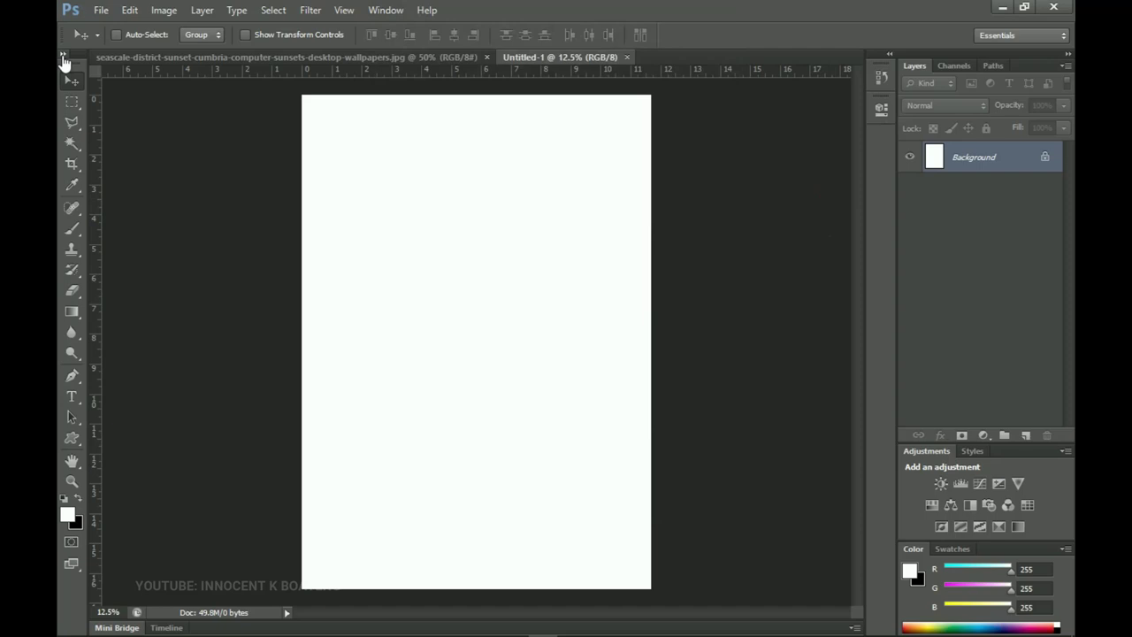
# - Show the Tools panel as a double column, then Ctrl+Tab to the sunset beach photo
pyautogui.click(63, 54)
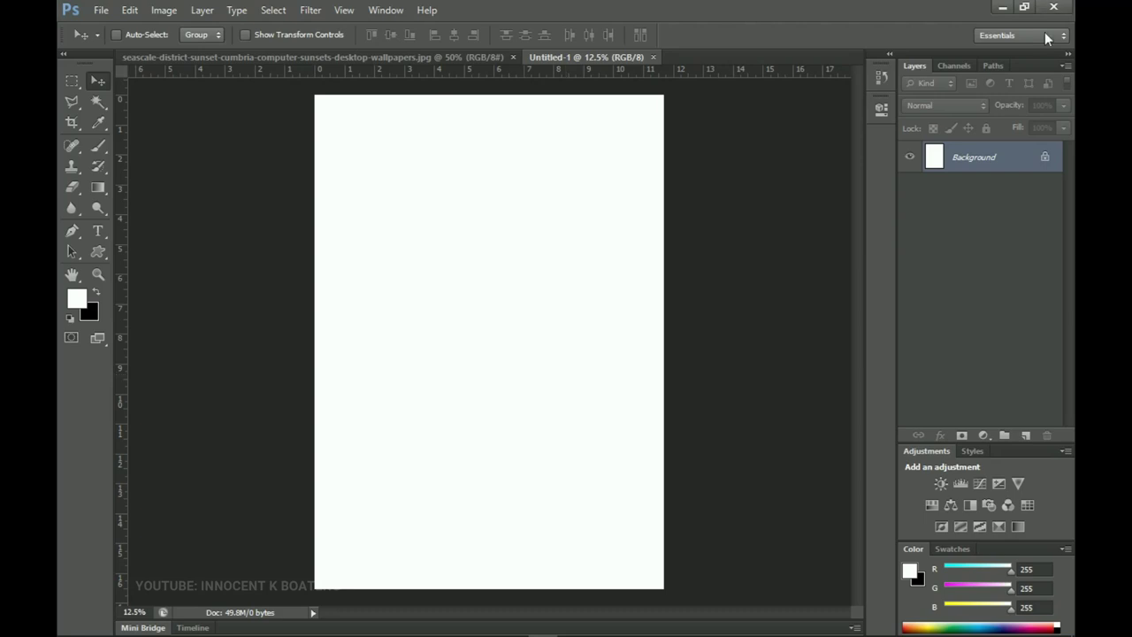
pyautogui.click(1008, 37)
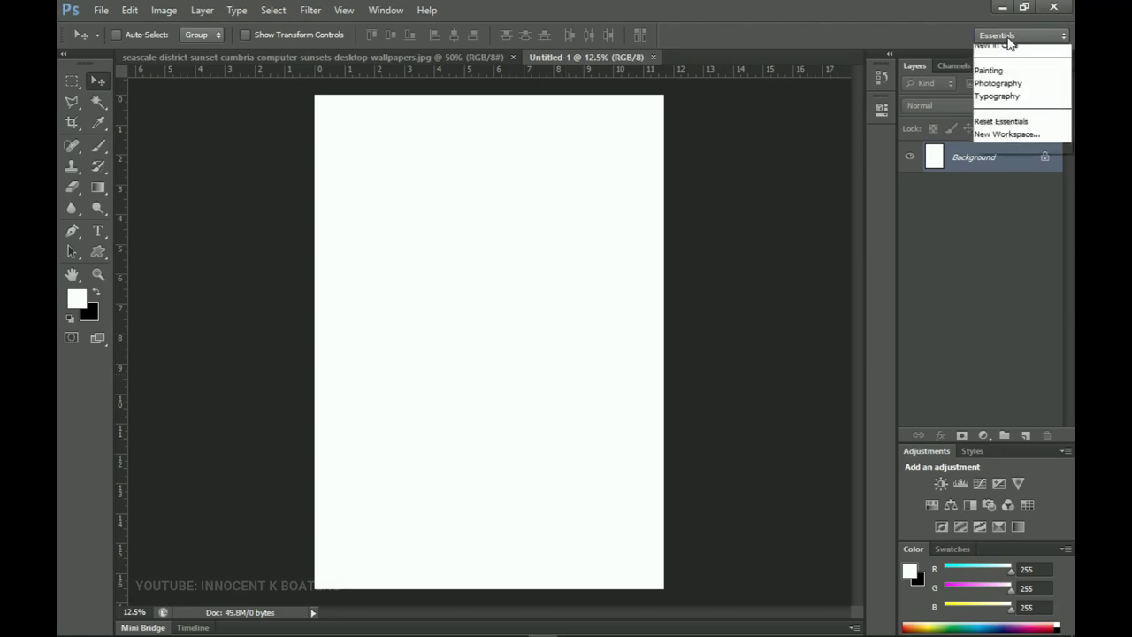
pyautogui.click(956, 223)
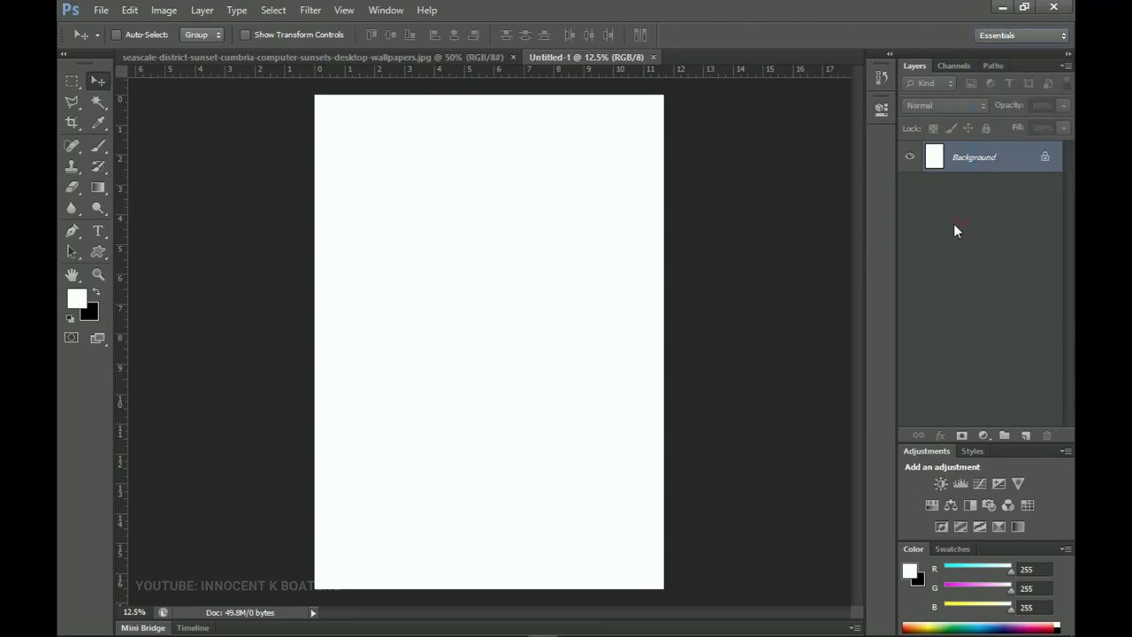
pyautogui.hotkey('ctrl', 'Tab')
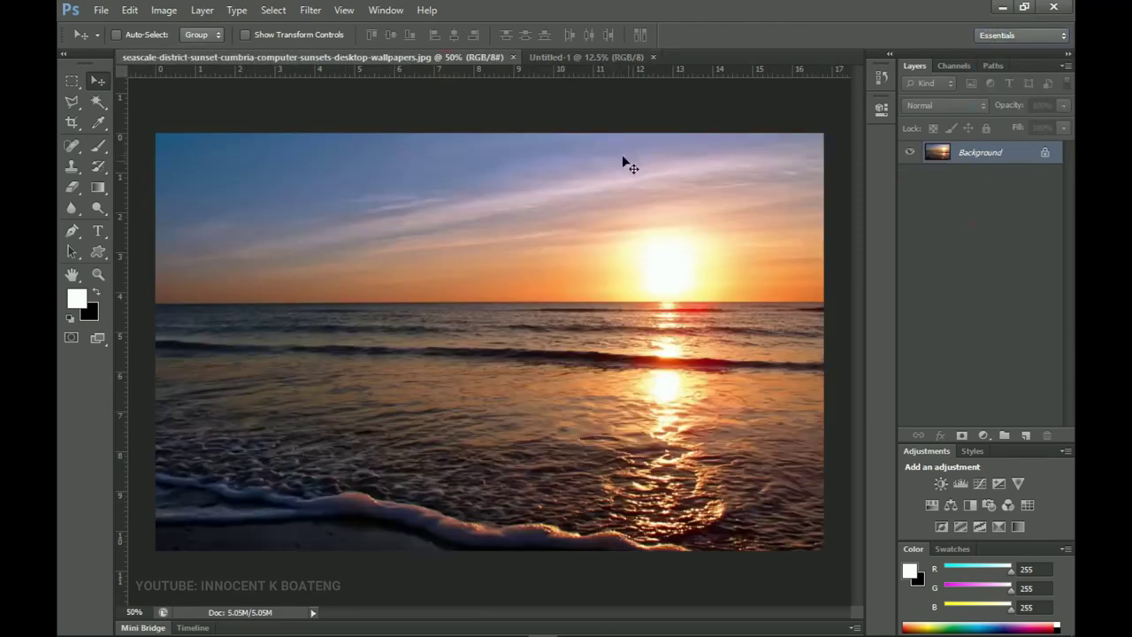
# - Save a new workspace named 'Tutorial' without keyboard shortcuts or menus
pyautogui.click(387, 10)
pyautogui.moveTo(575, 47)
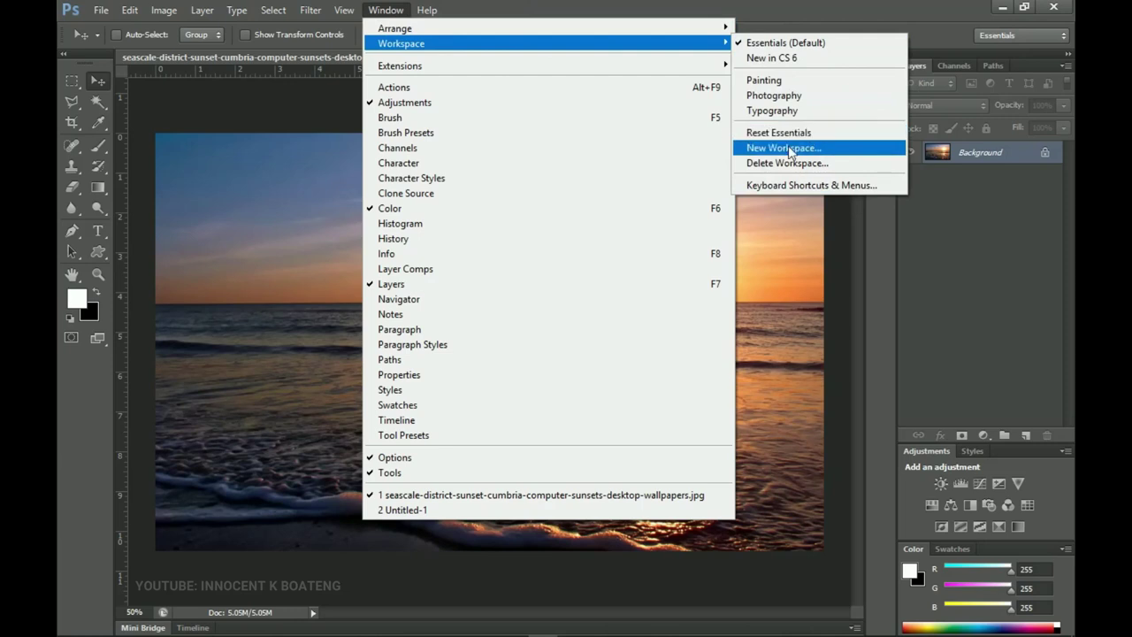
pyautogui.click(207, 248)
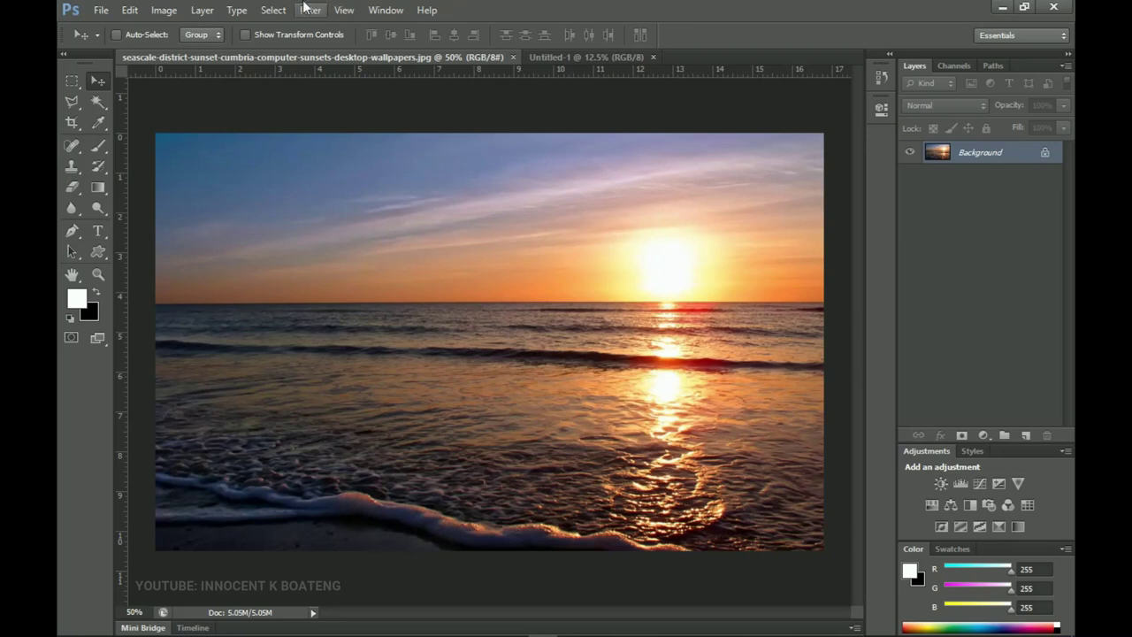
pyautogui.click(398, 9)
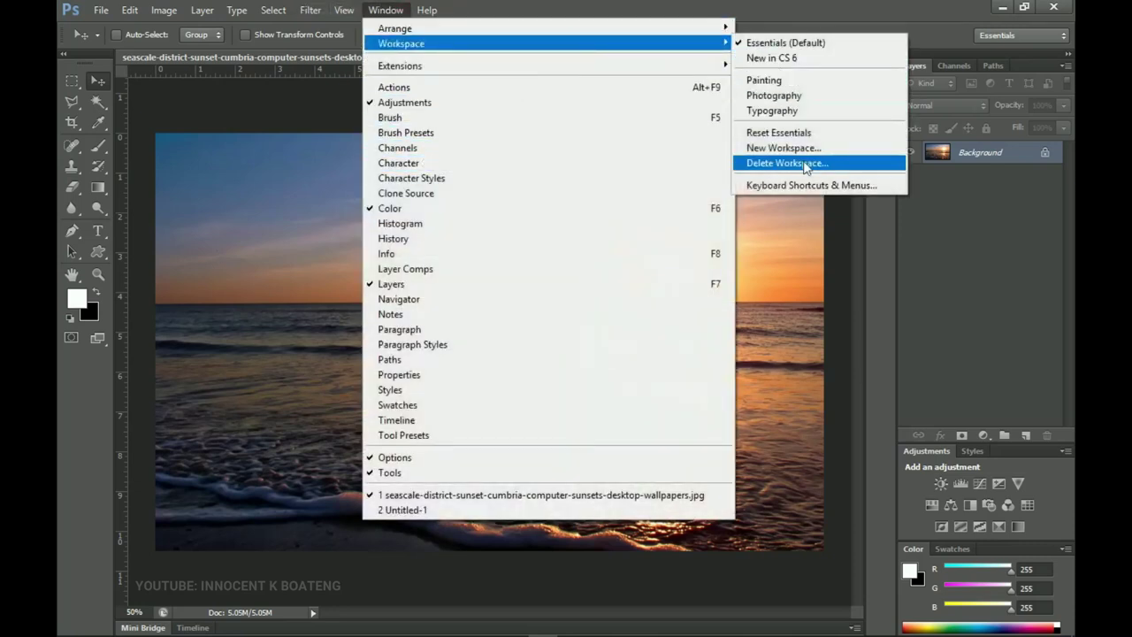
pyautogui.click(783, 148)
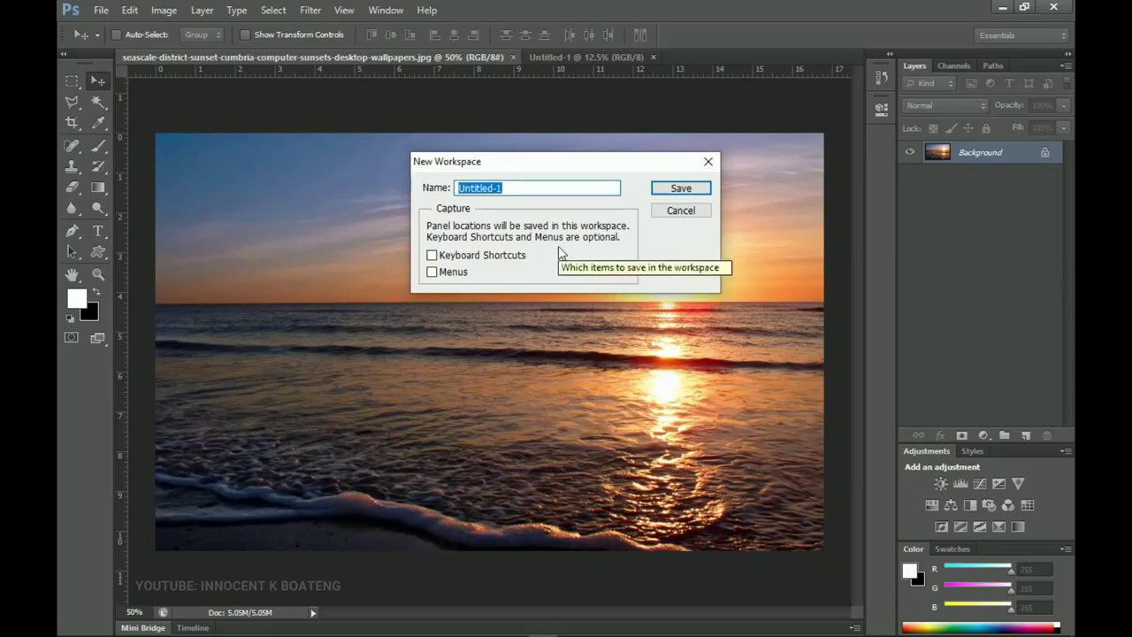
pyautogui.write('BLT')
pyautogui.press('BackSpace')
pyautogui.press('BackSpace')
pyautogui.press('BackSpace')
pyautogui.write('Tutorial')
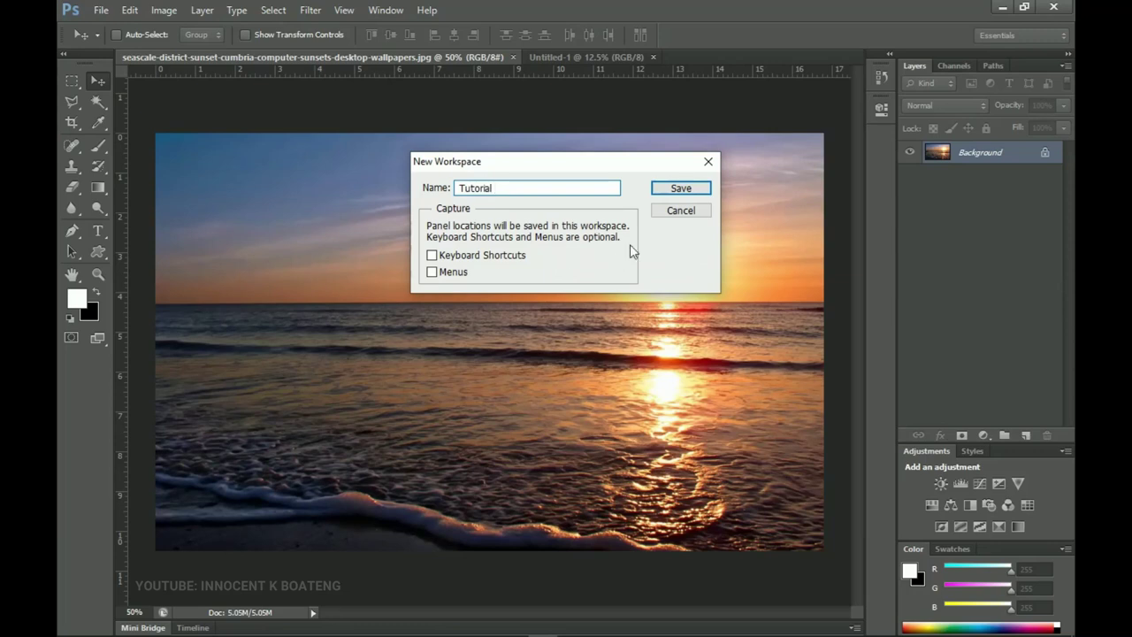
pyautogui.click(680, 189)
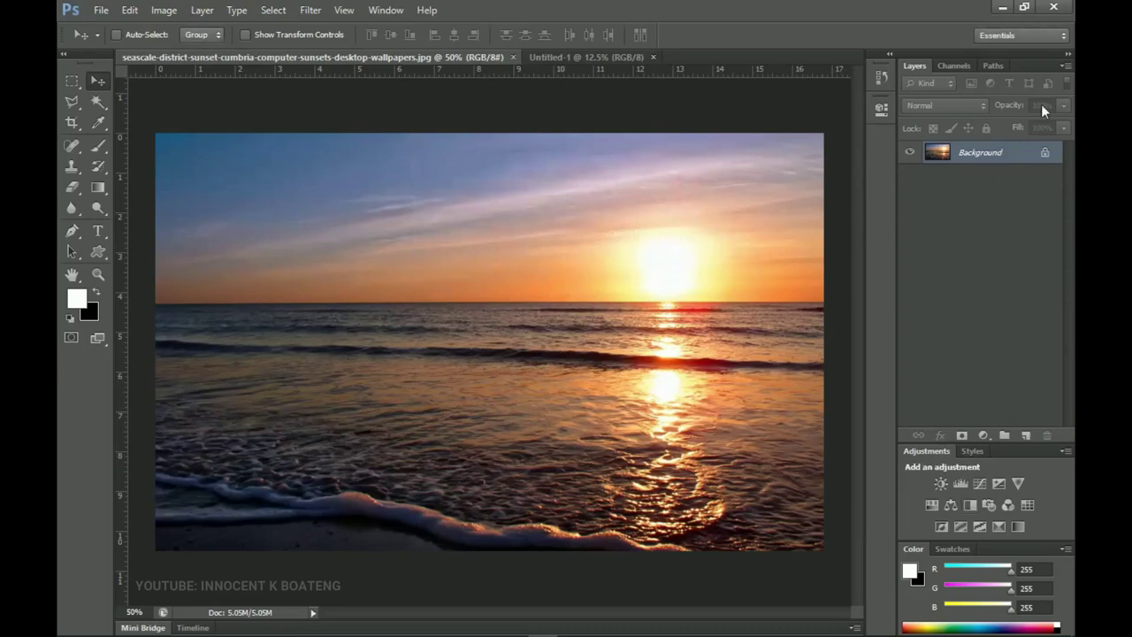
# - Switch to the Photography workspace via Window > Workspace
pyautogui.click(1046, 36)
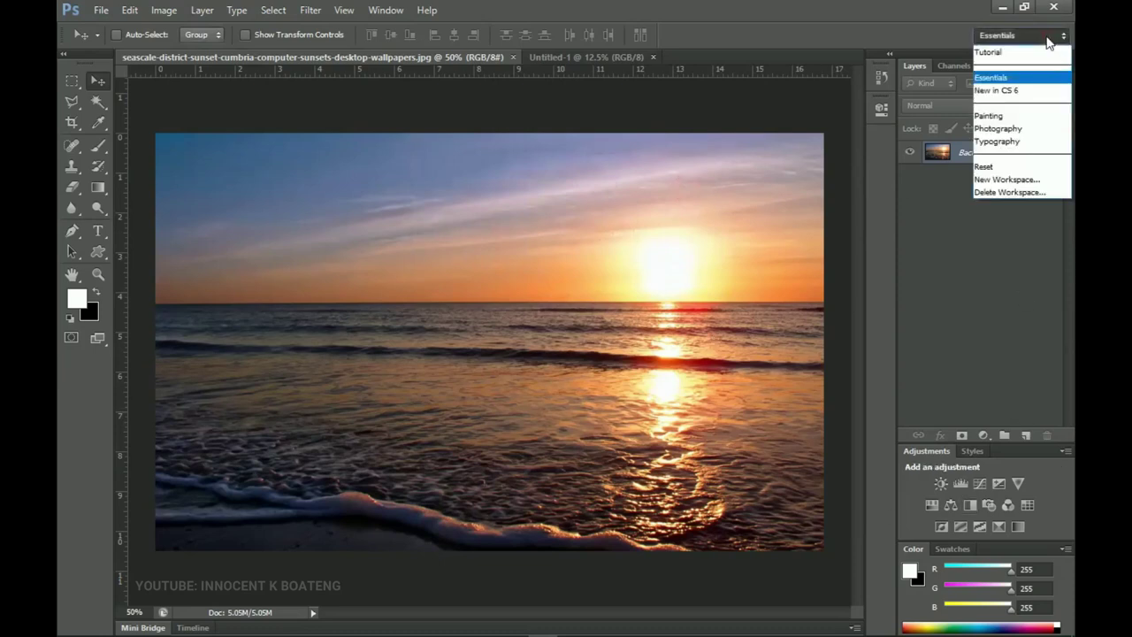
pyautogui.click(1007, 78)
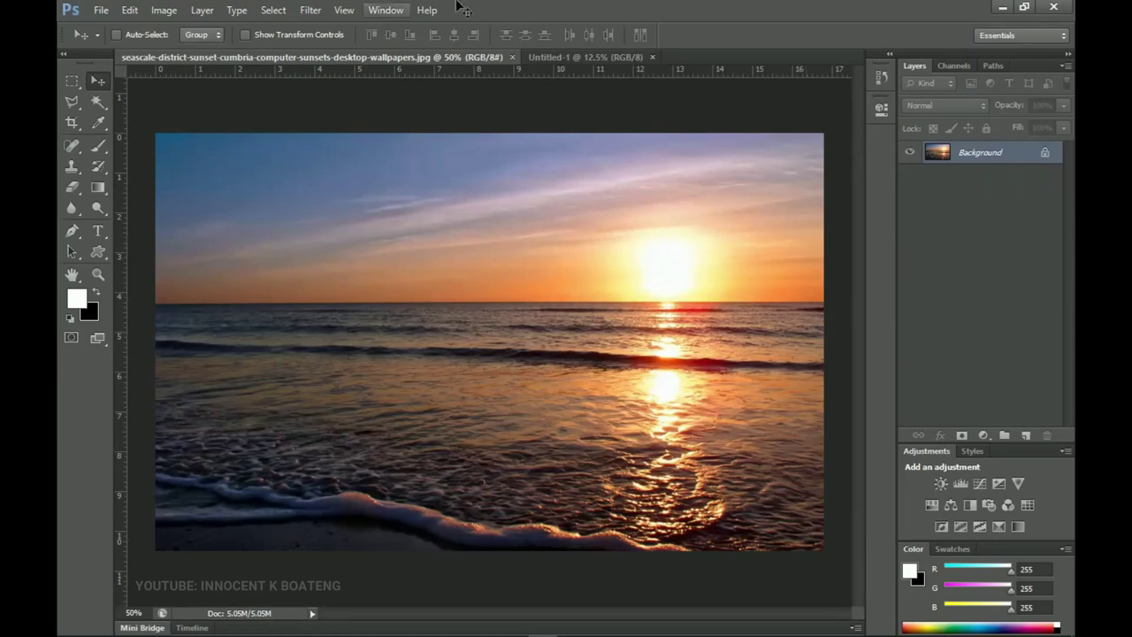
pyautogui.click(382, 9)
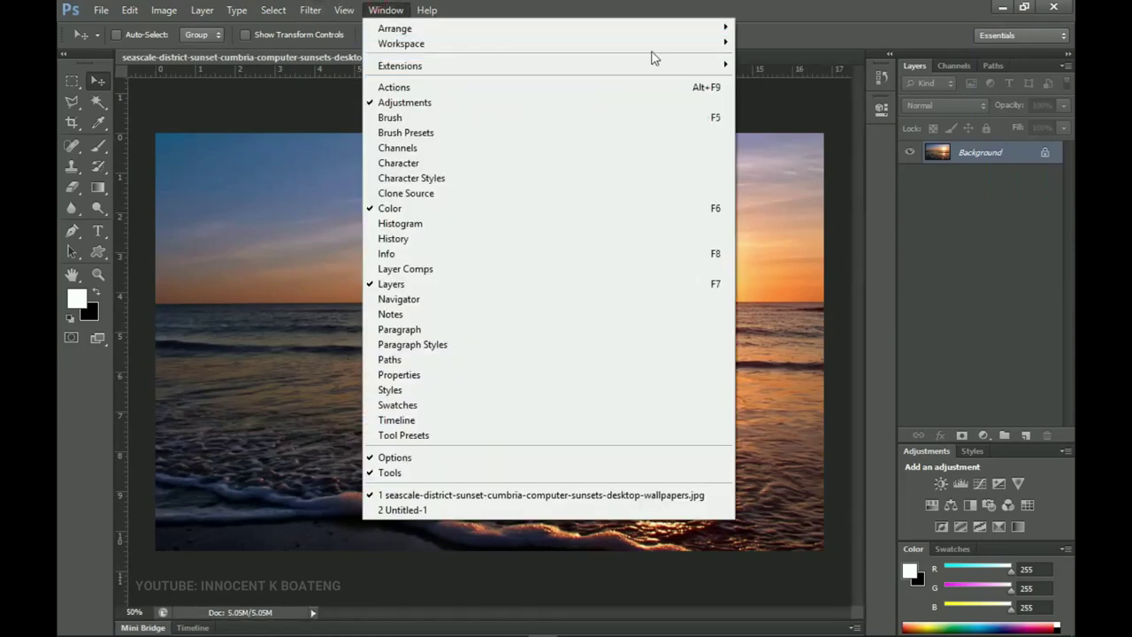
pyautogui.moveTo(707, 43)
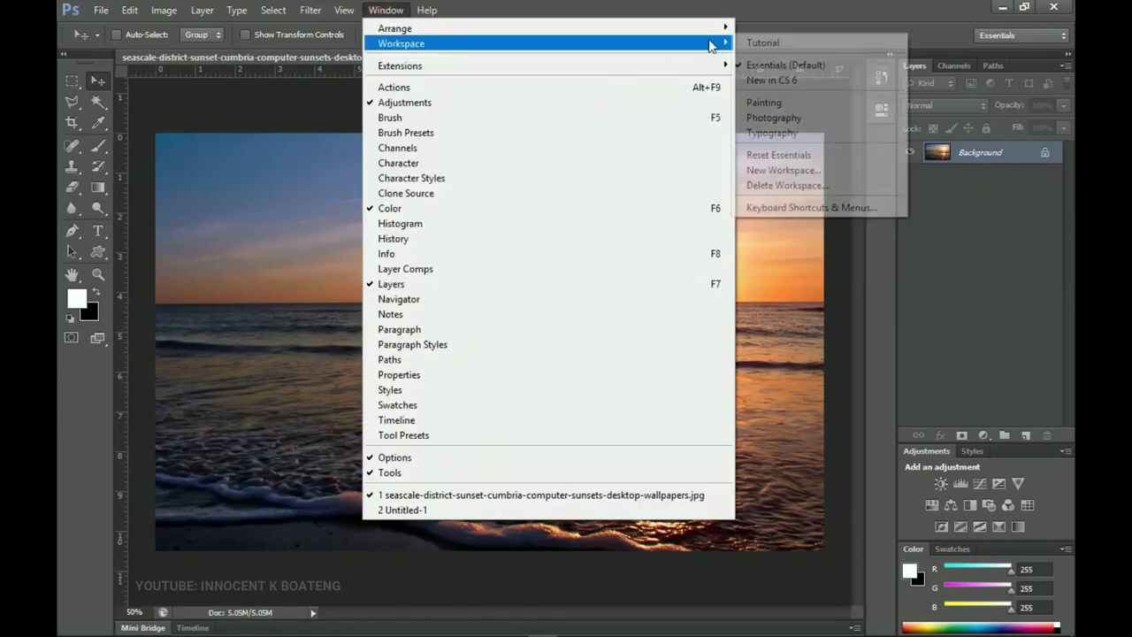
pyautogui.click(782, 118)
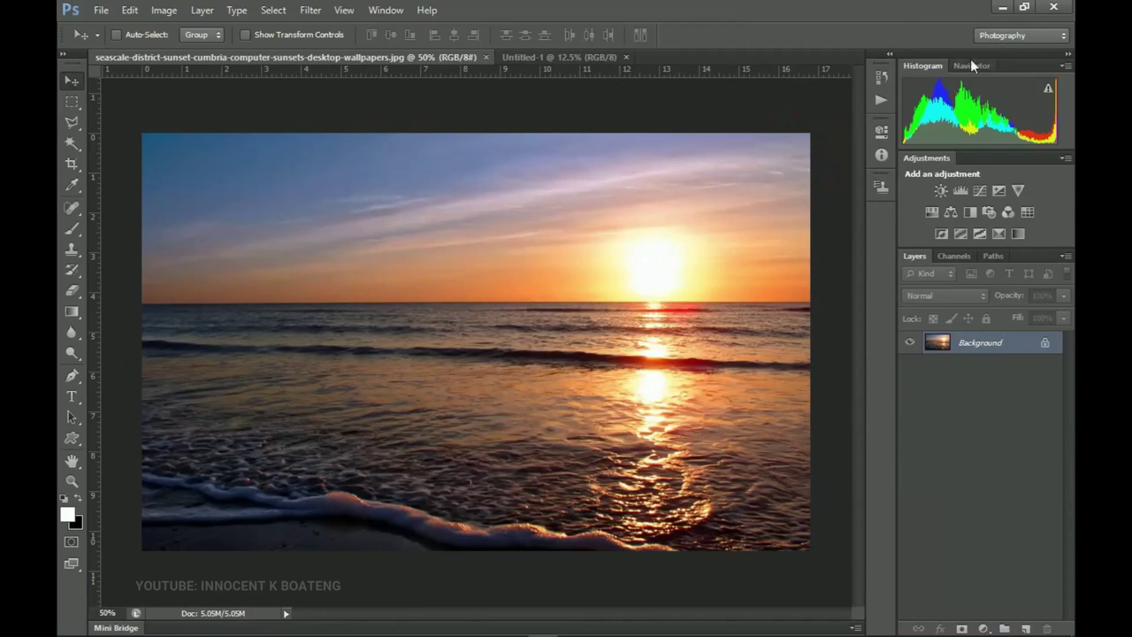
# - Switch to the saved Tutorial workspace via Window > Workspace
pyautogui.click(396, 10)
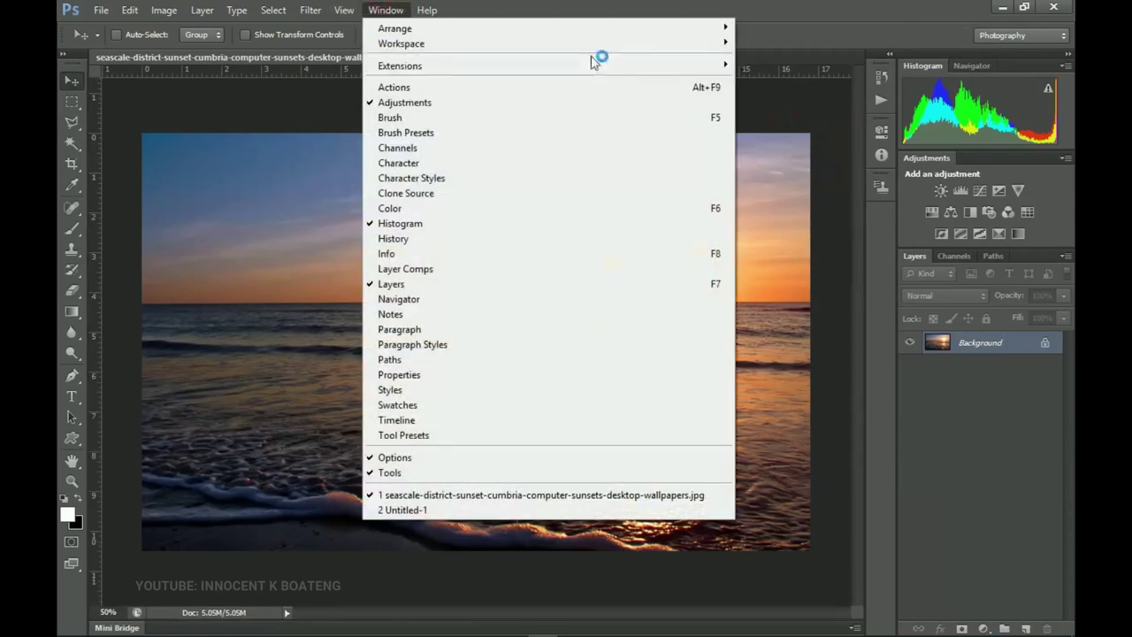
pyautogui.moveTo(694, 48)
pyautogui.click(764, 39)
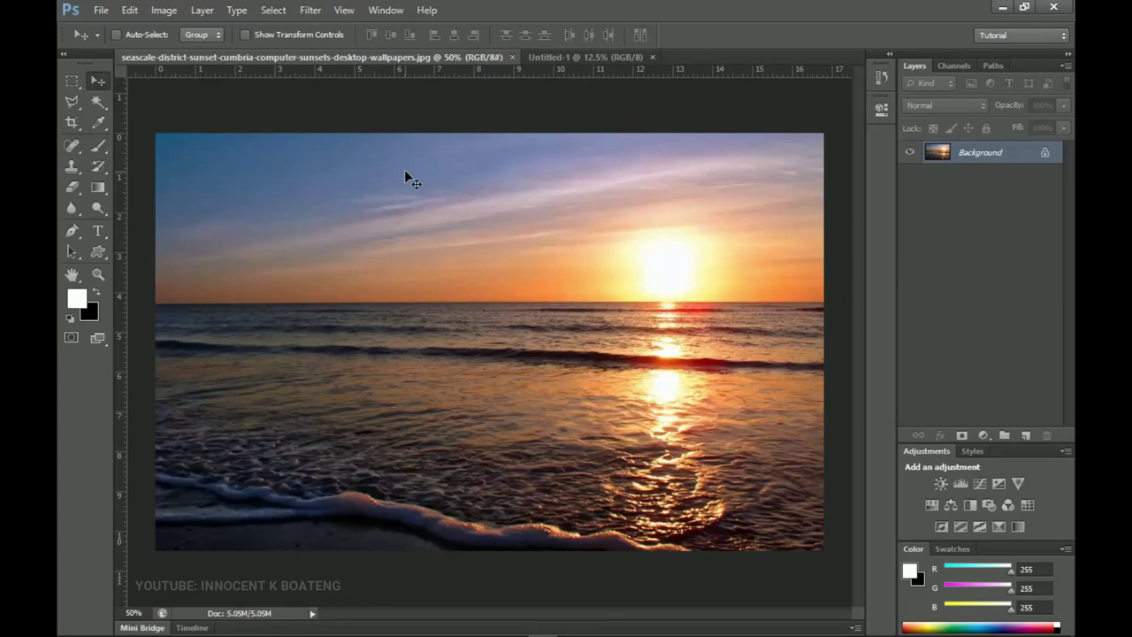
# - Switch from the Tutorial workspace to Essentials (Default), then apply Reset Essentials to restore its panels
pyautogui.click(385, 10)
pyautogui.moveTo(664, 43)
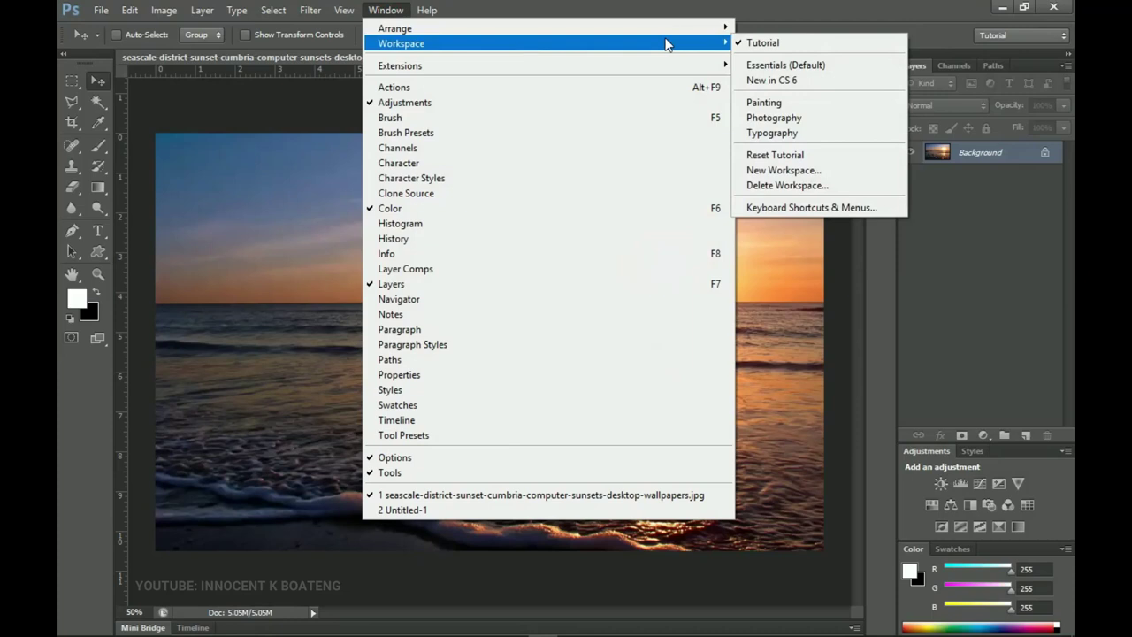
pyautogui.click(817, 69)
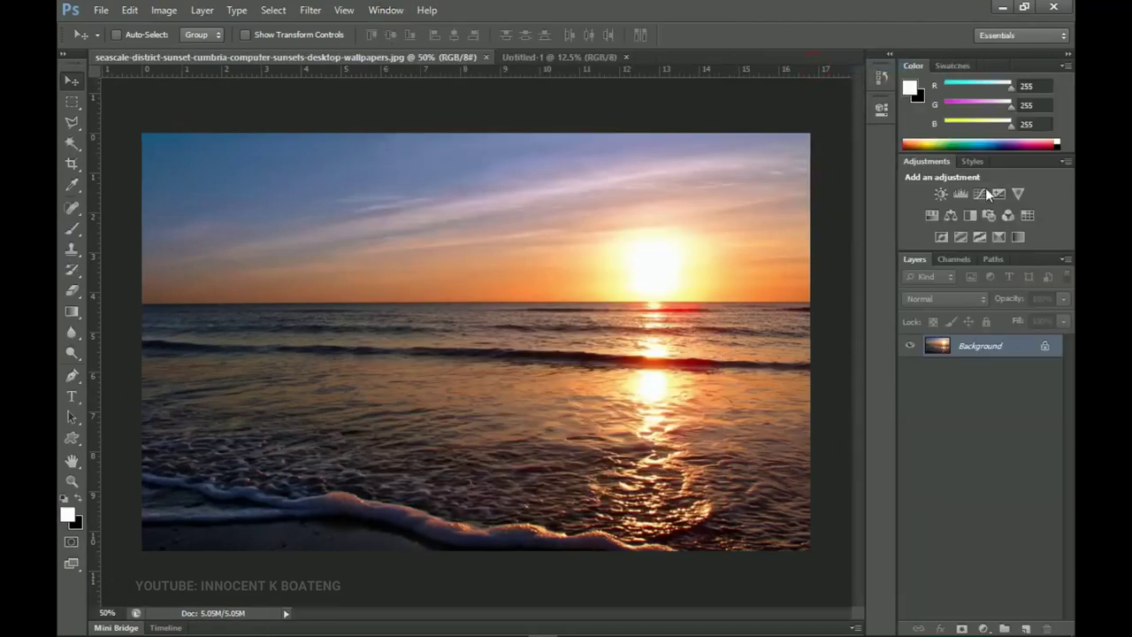
pyautogui.click(1010, 35)
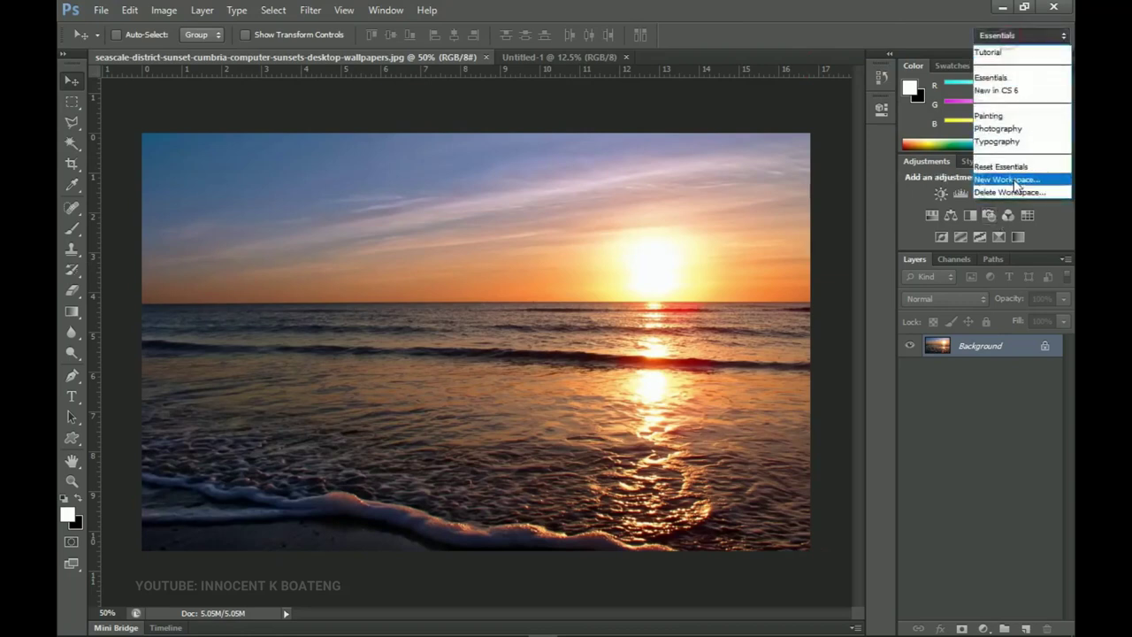
pyautogui.click(1003, 167)
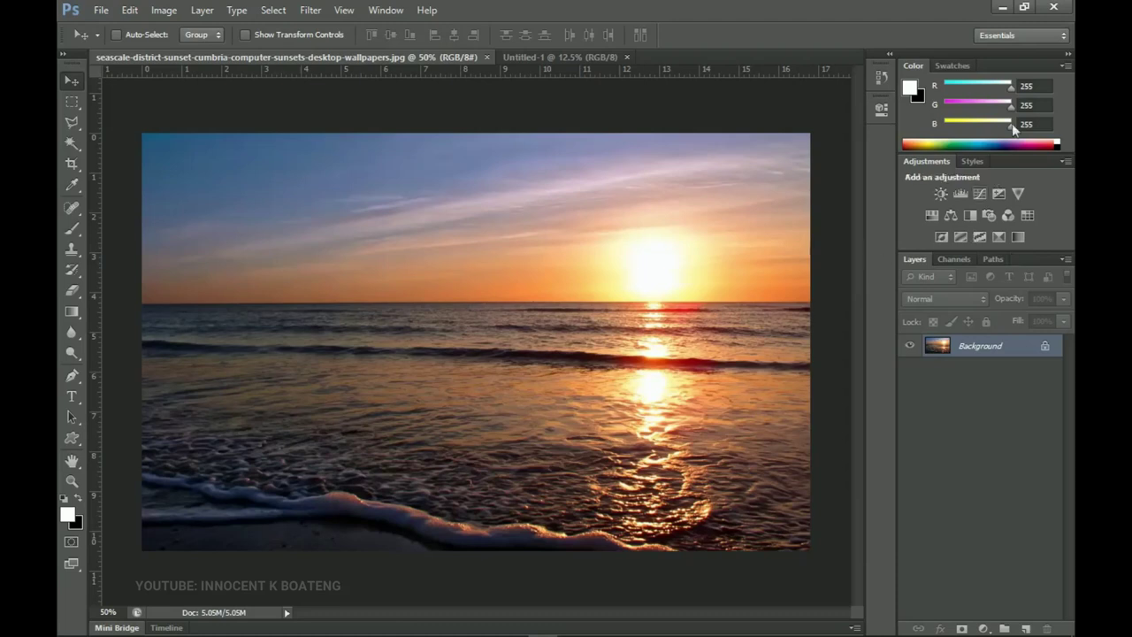
pyautogui.click(1012, 36)
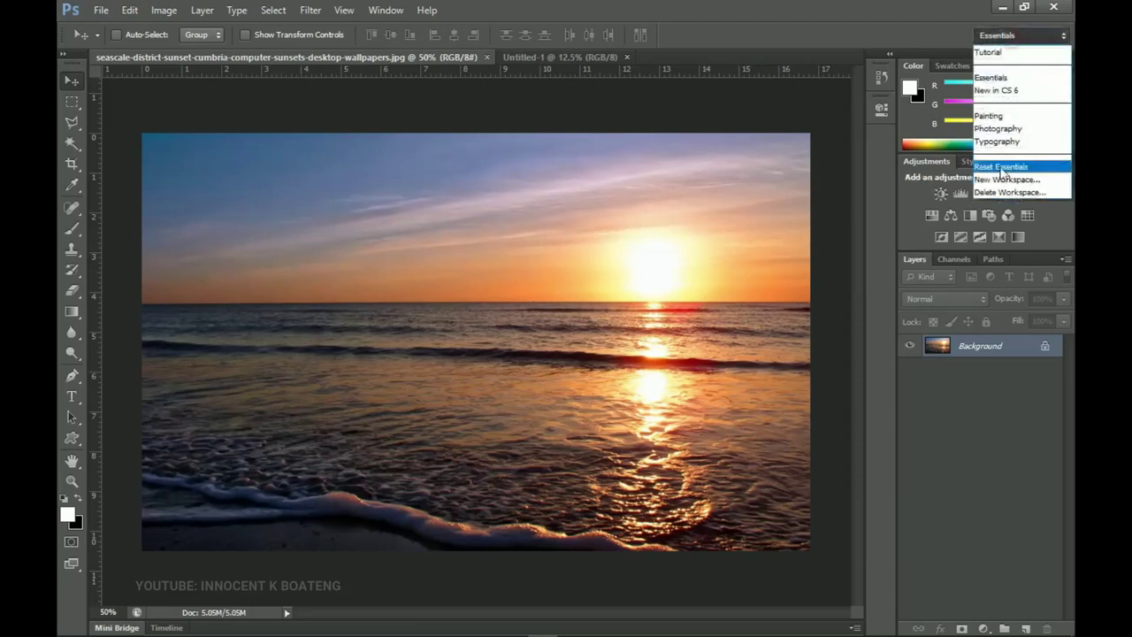
pyautogui.click(1009, 128)
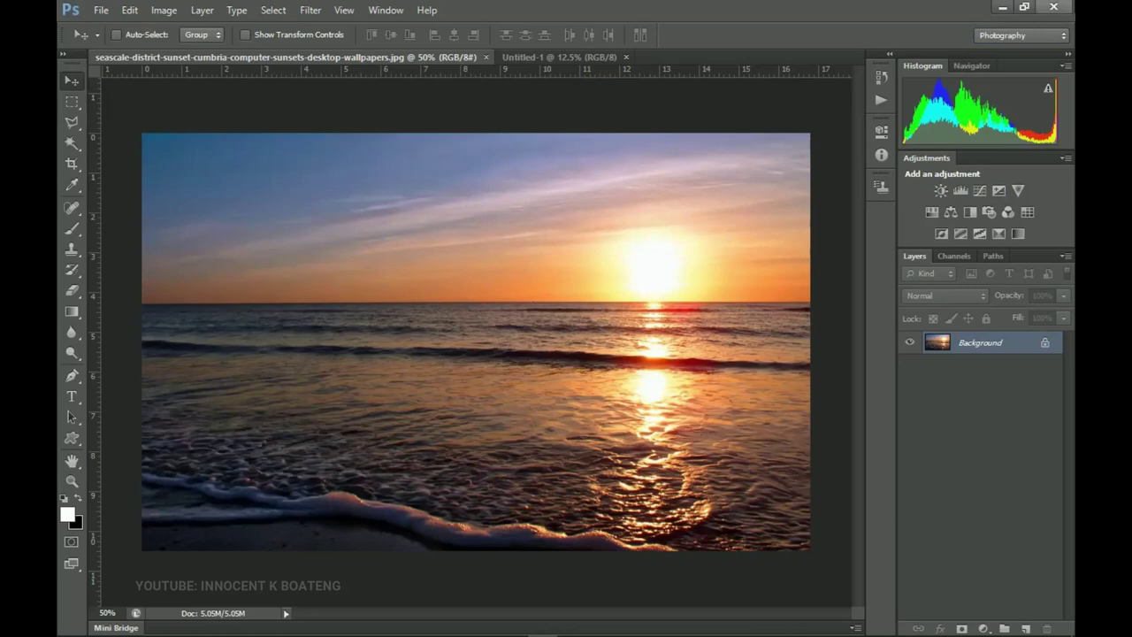
pyautogui.click(1007, 35)
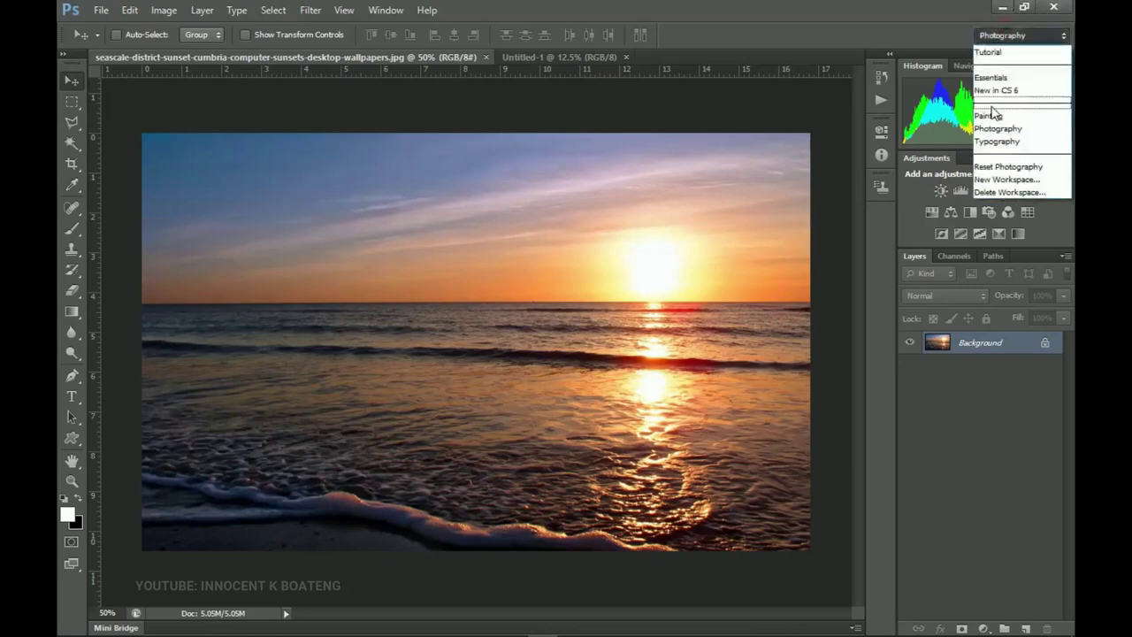
pyautogui.click(993, 78)
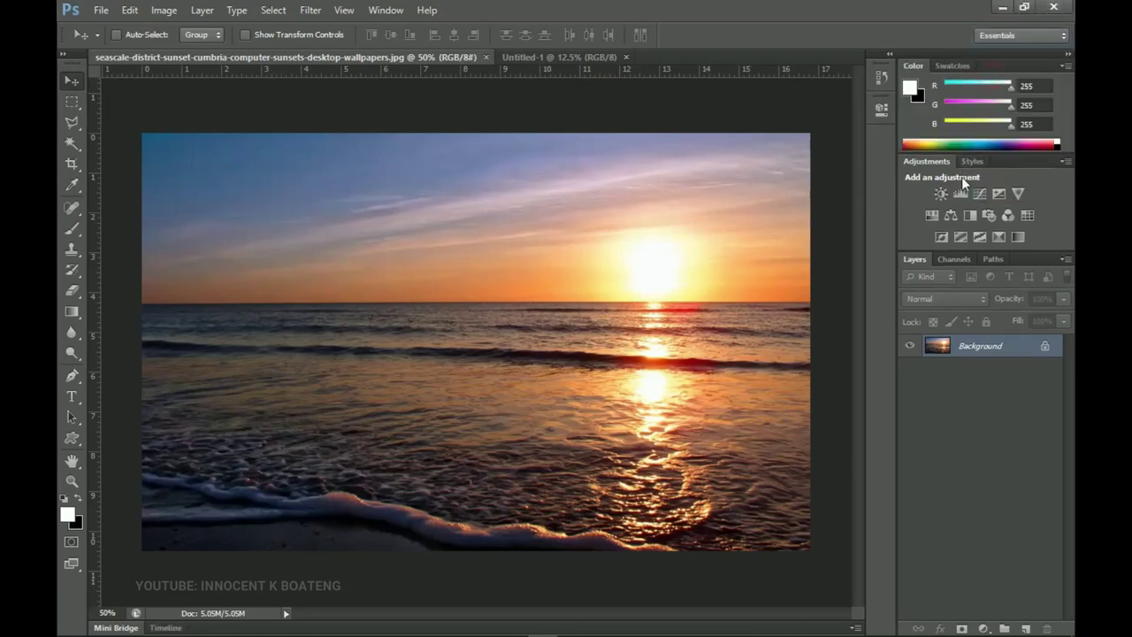
pyautogui.moveTo(998, 69); pyautogui.dragTo(679, 145)
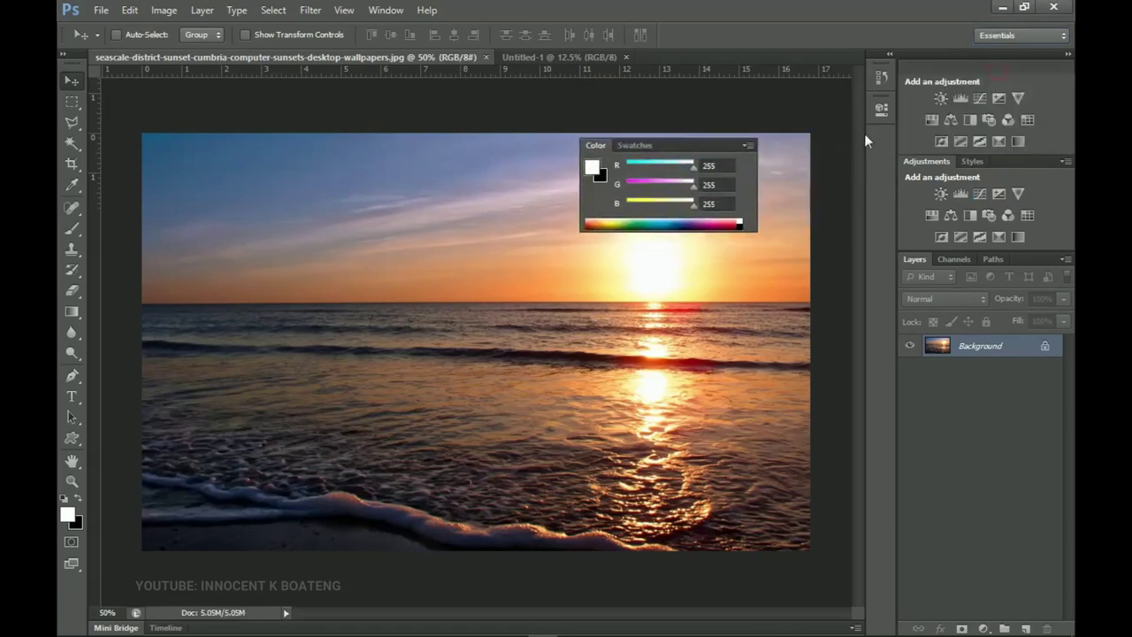
pyautogui.moveTo(1013, 65); pyautogui.dragTo(697, 288)
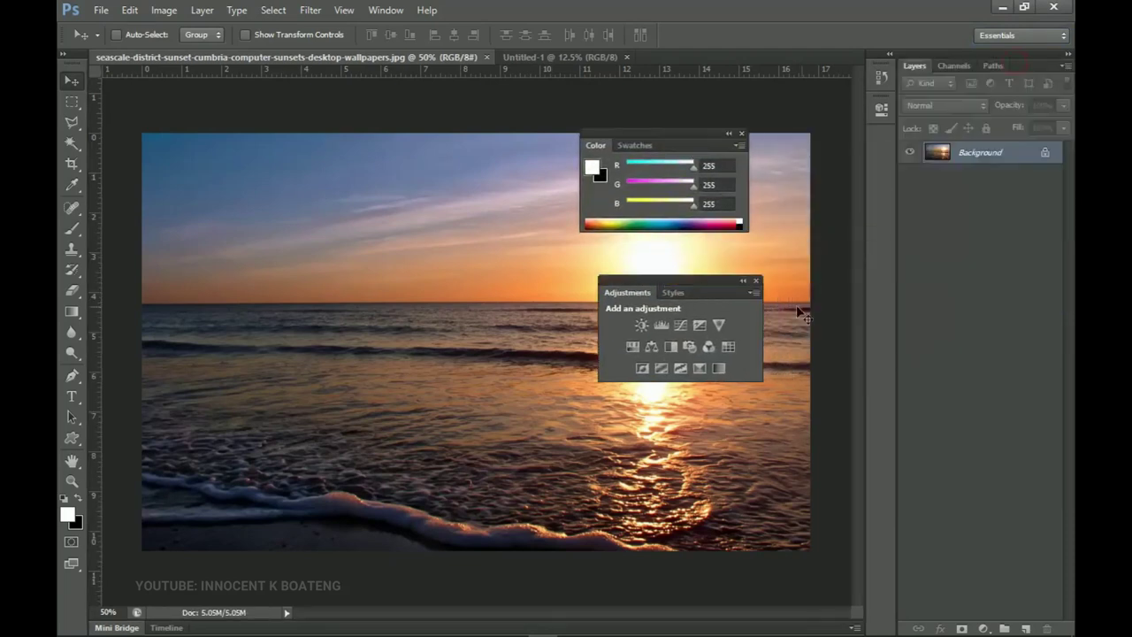
pyautogui.click(1023, 39)
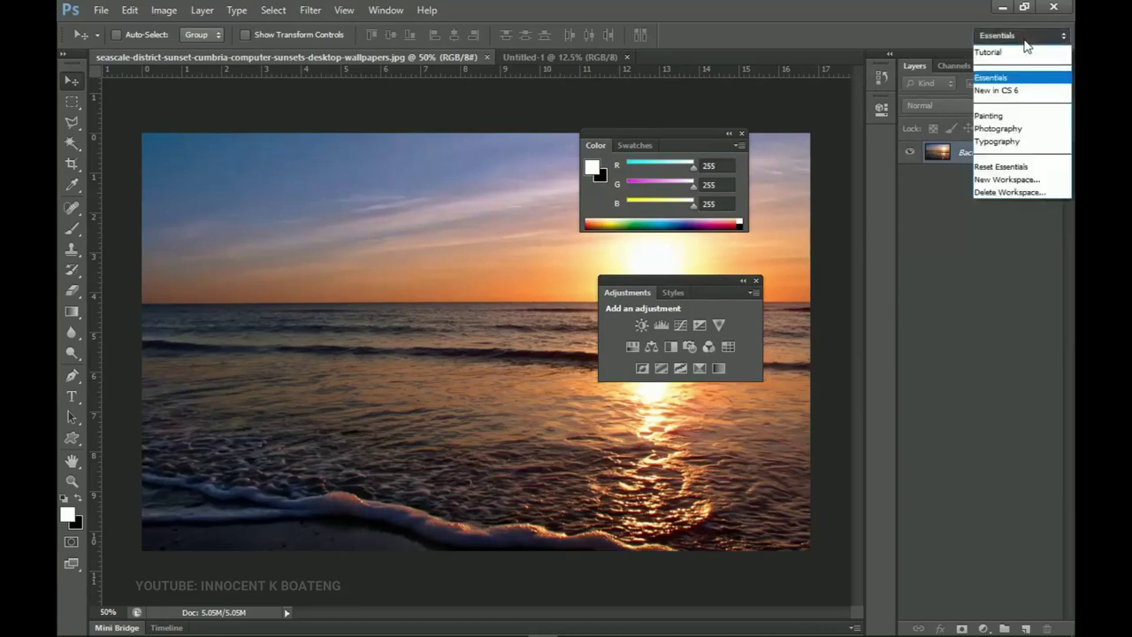
pyautogui.click(1001, 167)
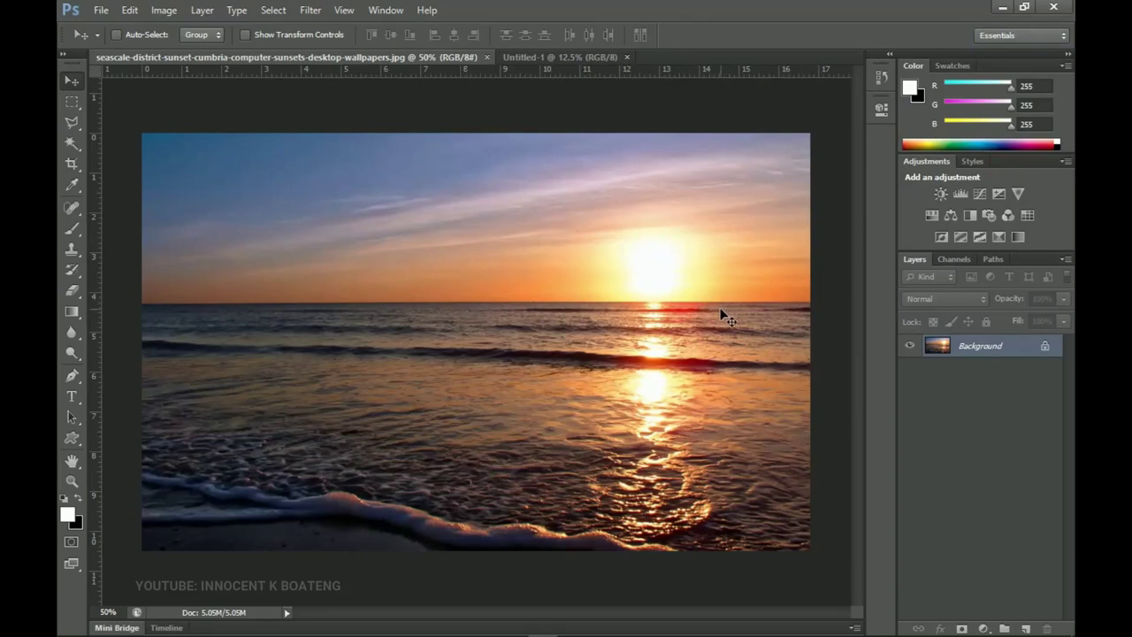
pyautogui.press('Tab')
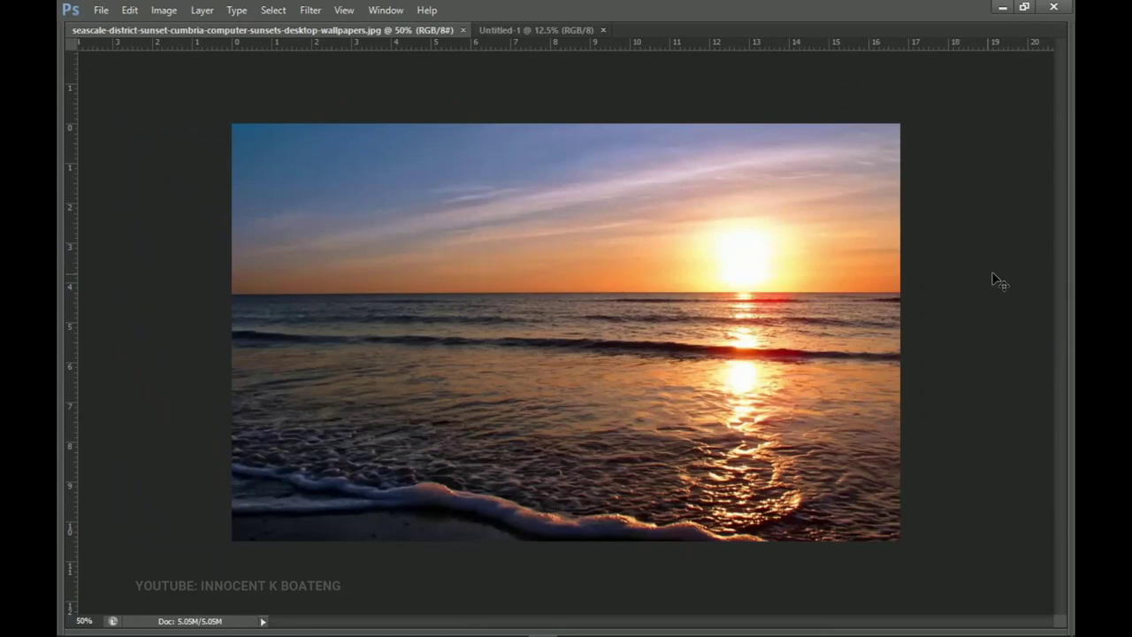
pyautogui.press('Tab')
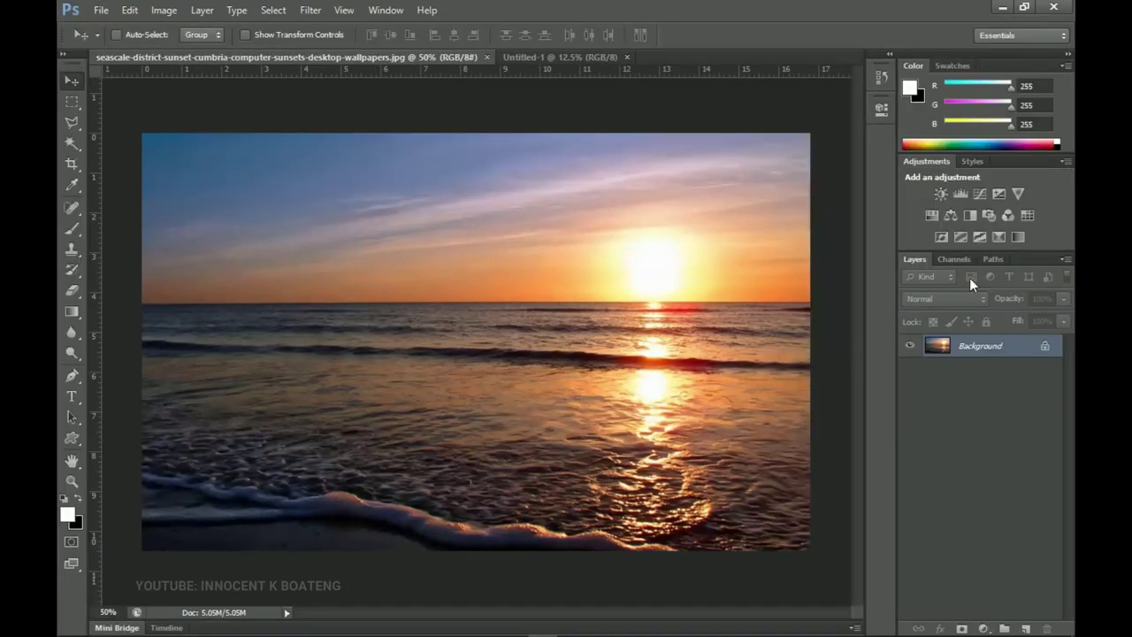